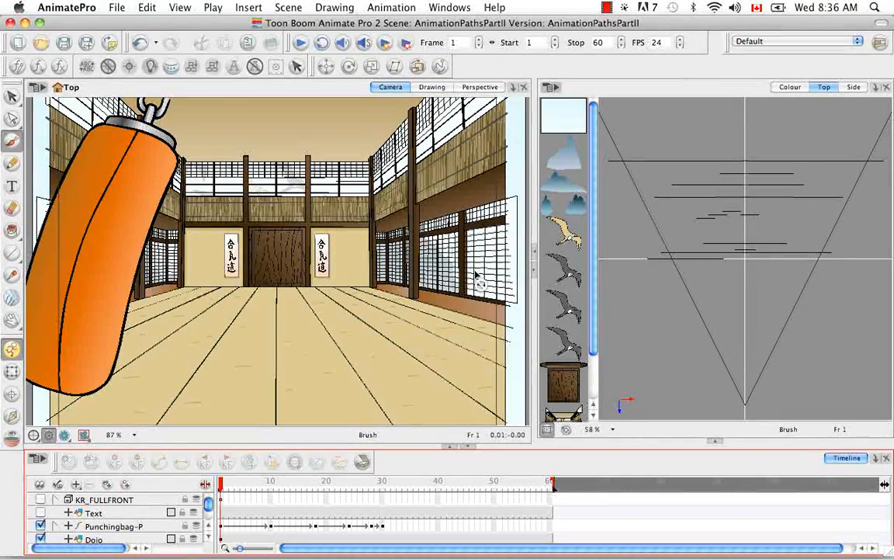
- Play the dojo scene and scrub between frames 1 and 60 to examine the camera move, returning to frame 1
click(299, 43)
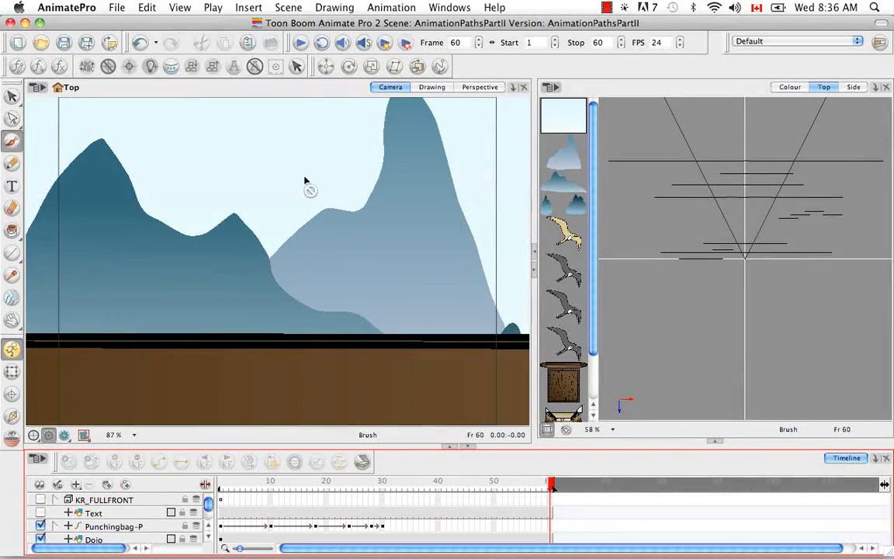
click(222, 486)
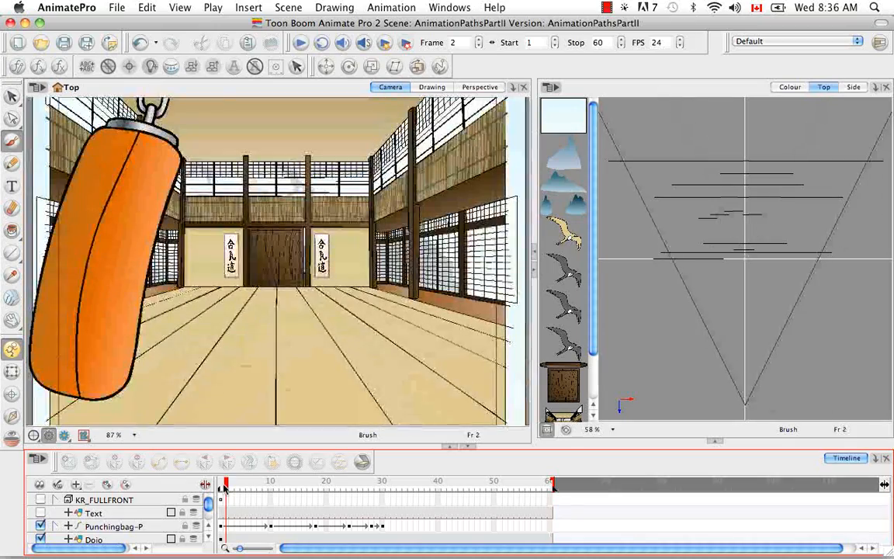
drag(222, 486, 553, 485)
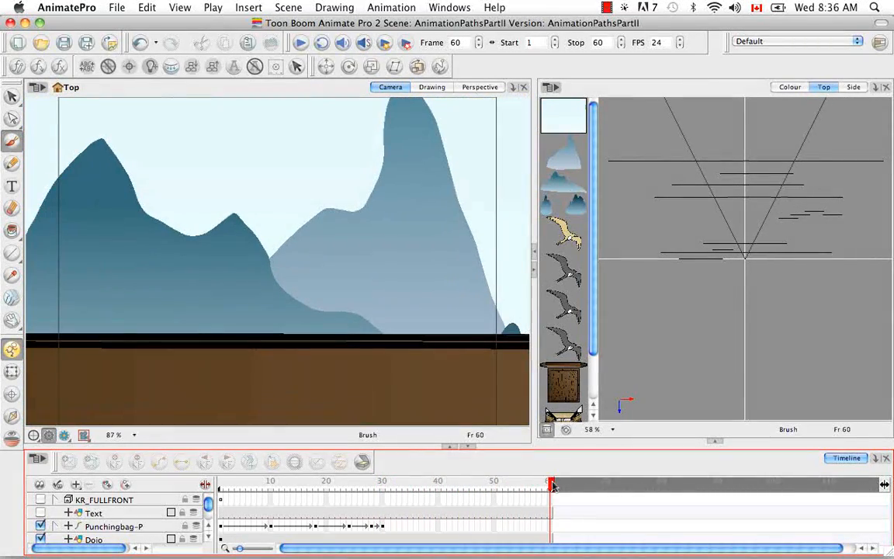
click(230, 485)
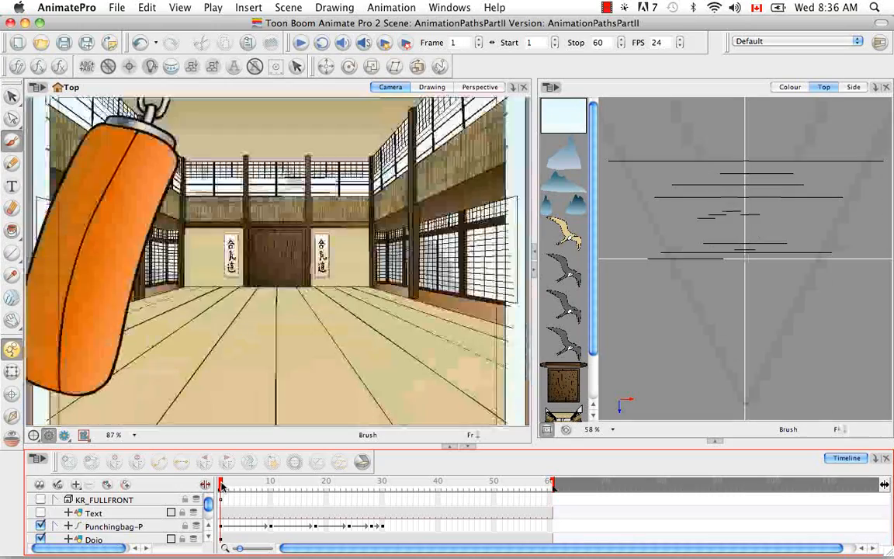
click(300, 43)
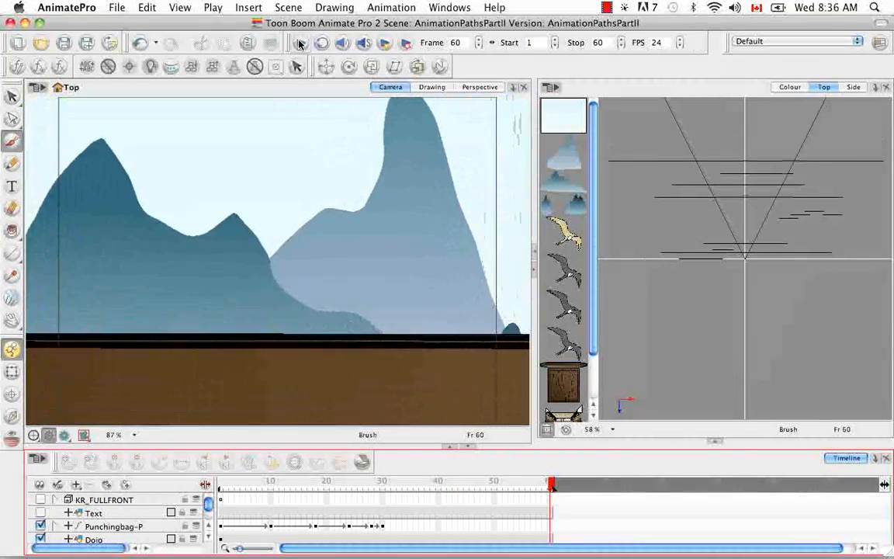
click(221, 486)
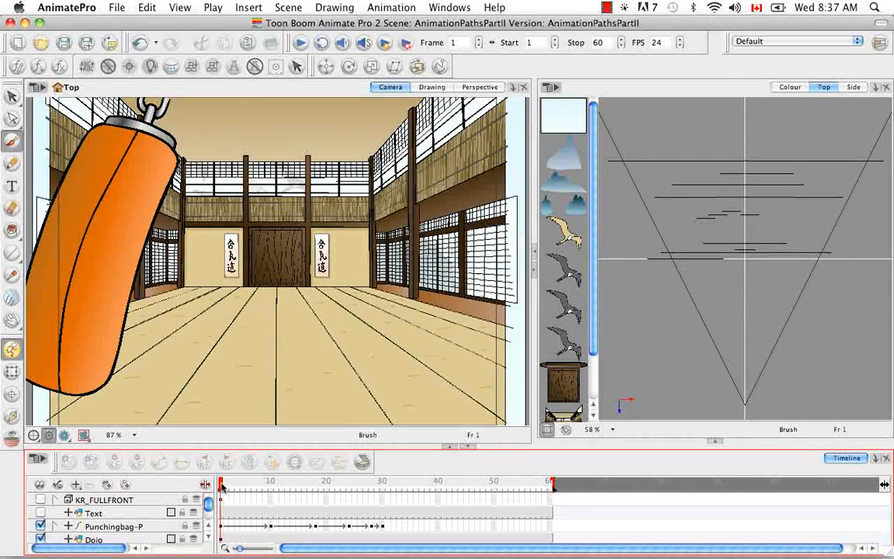
drag(222, 486, 360, 487)
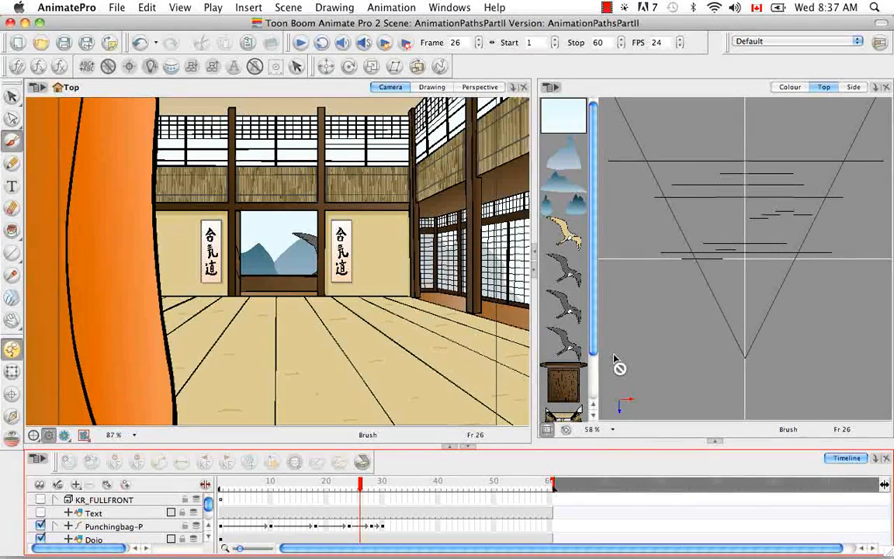
drag(360, 486, 221, 485)
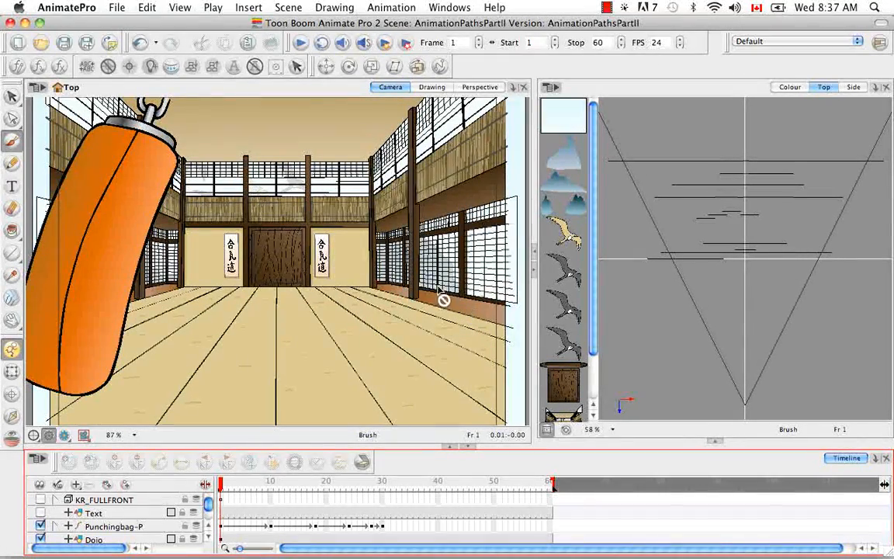
- Show the Coordinate and Control Point toolbars in the workspace
click(450, 8)
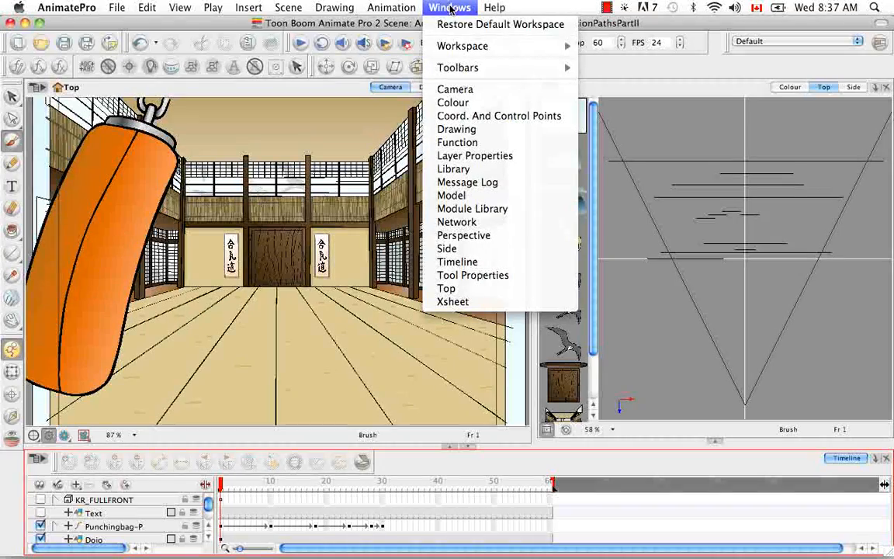
mouse_move(475, 69)
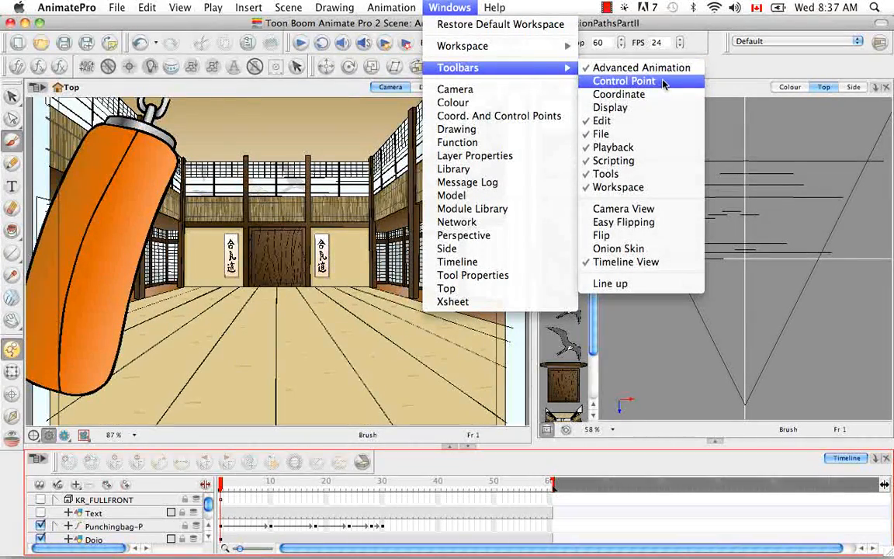
click(671, 101)
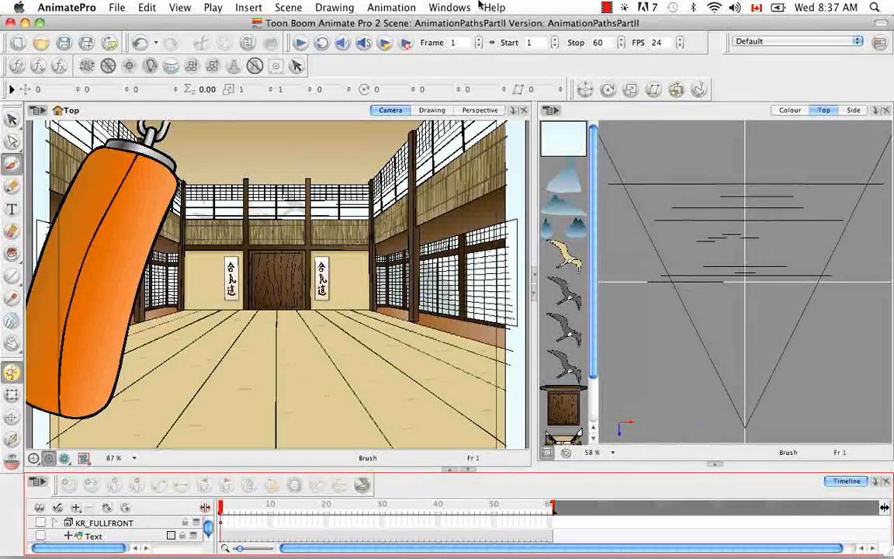
click(463, 10)
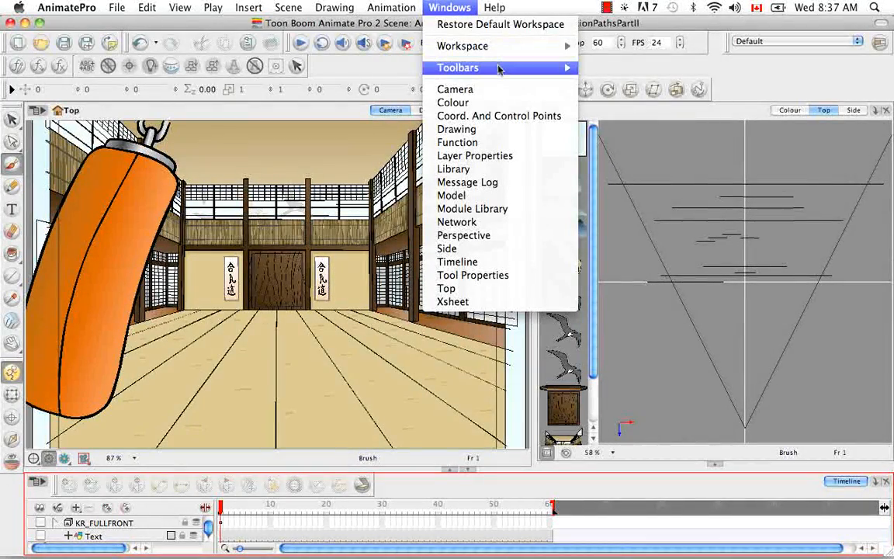
mouse_move(500, 70)
click(659, 82)
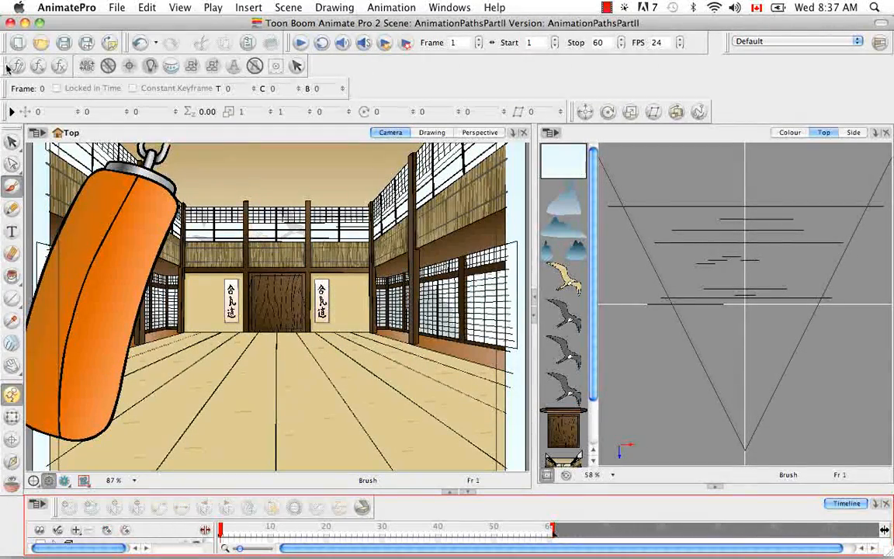
- Hide the Scripting toolbar and dock the Advanced Animation toolbar beside the Control Point toolbar
click(454, 6)
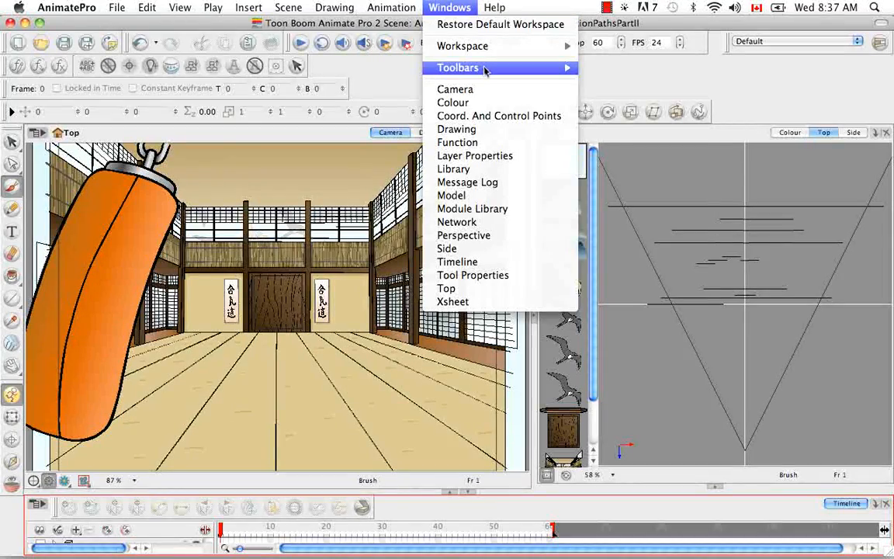
mouse_move(502, 71)
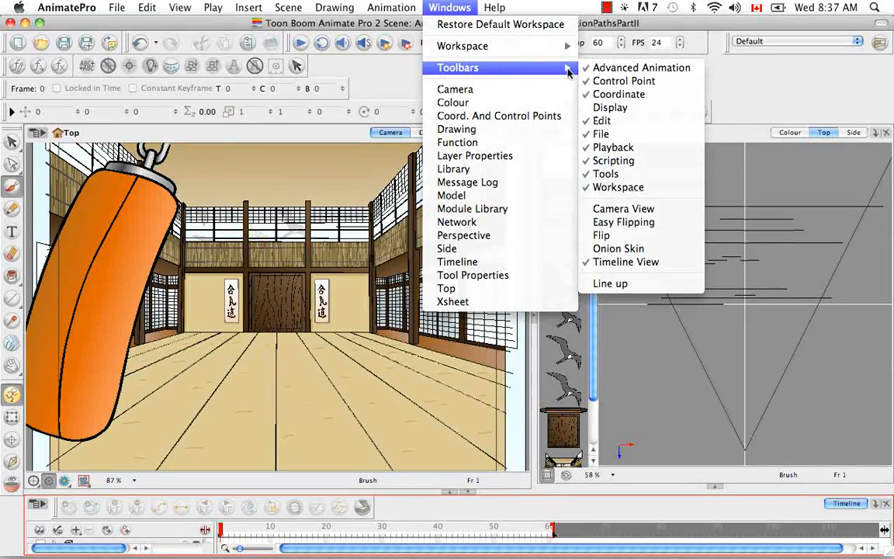
click(632, 160)
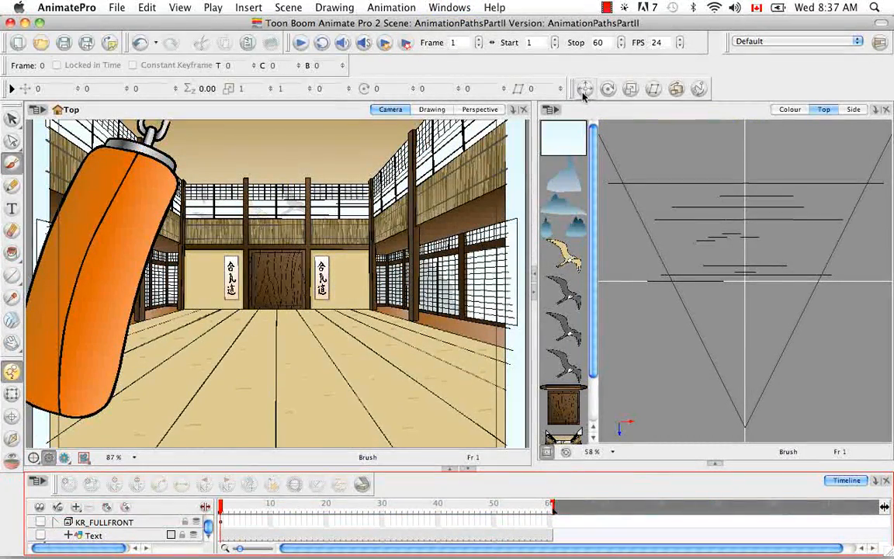
drag(572, 87, 351, 66)
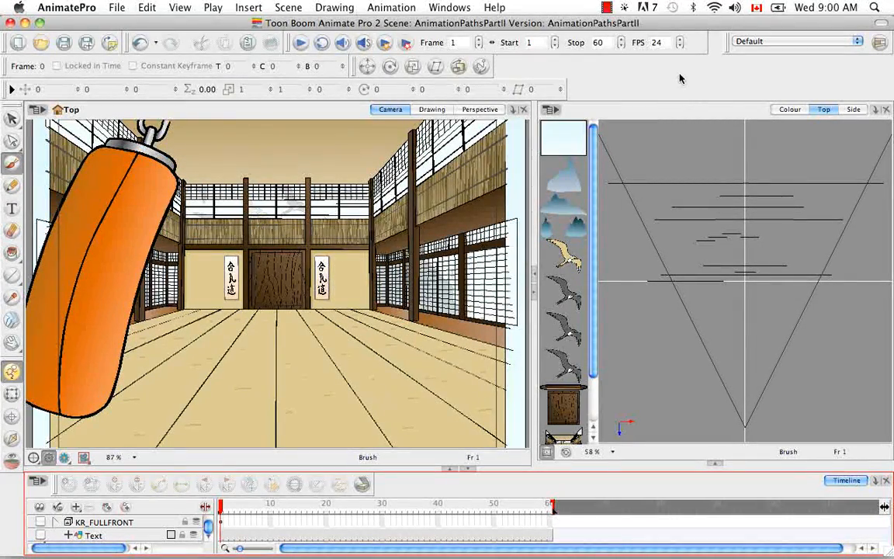
- Add the Coord. And Control Points view, dock it between the Camera and Top views, and collapse the Tool Properties pane
click(877, 109)
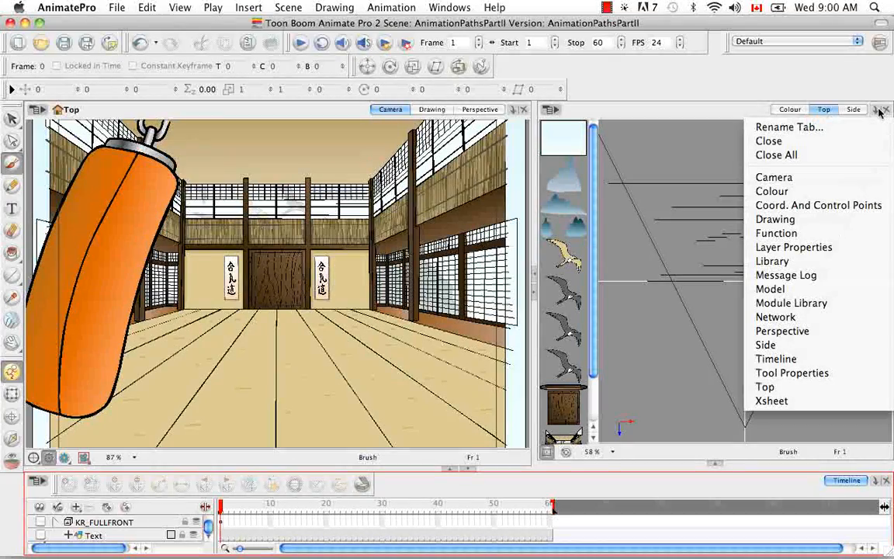
click(869, 206)
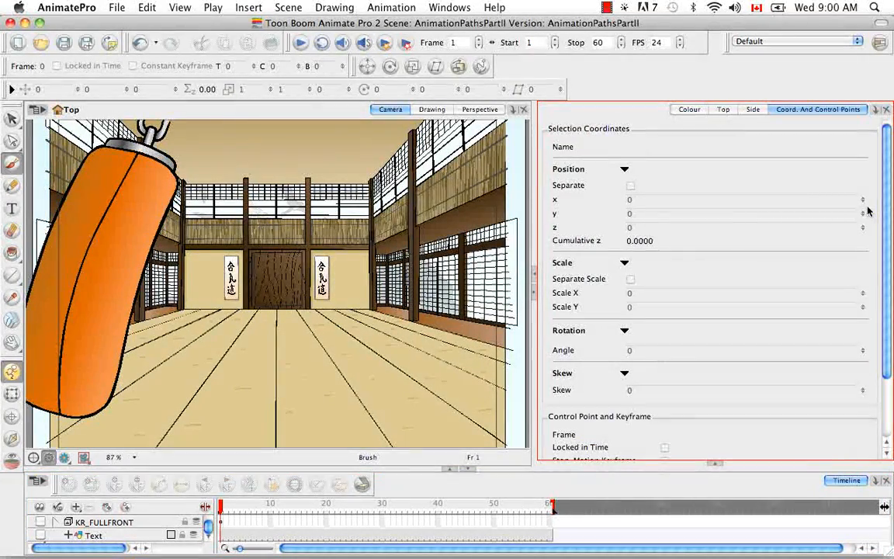
drag(834, 111, 534, 127)
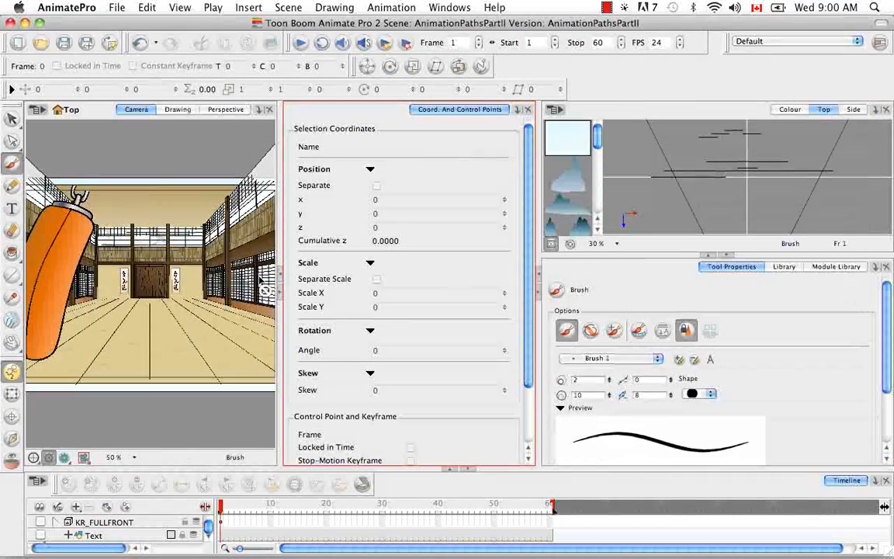
click(728, 254)
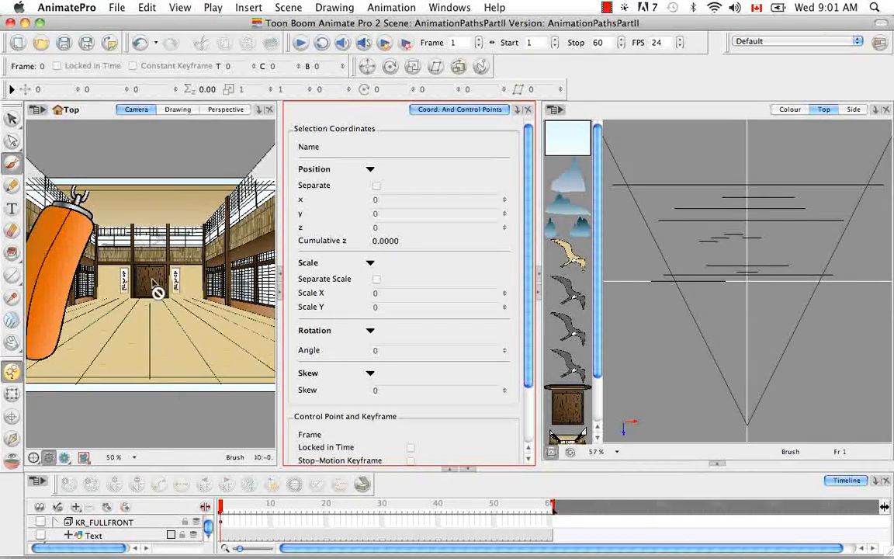
- Enable Show Control Points On Selected Layers in the Camera preferences
click(87, 8)
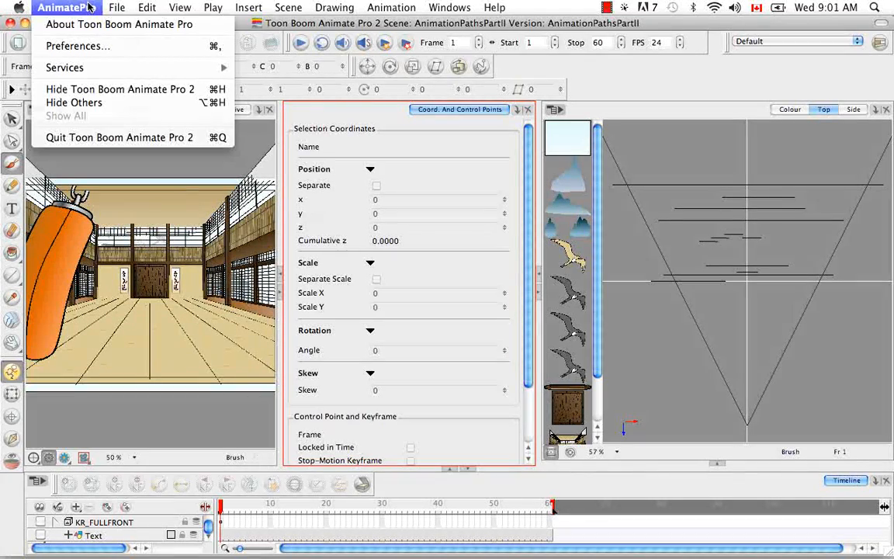
click(91, 46)
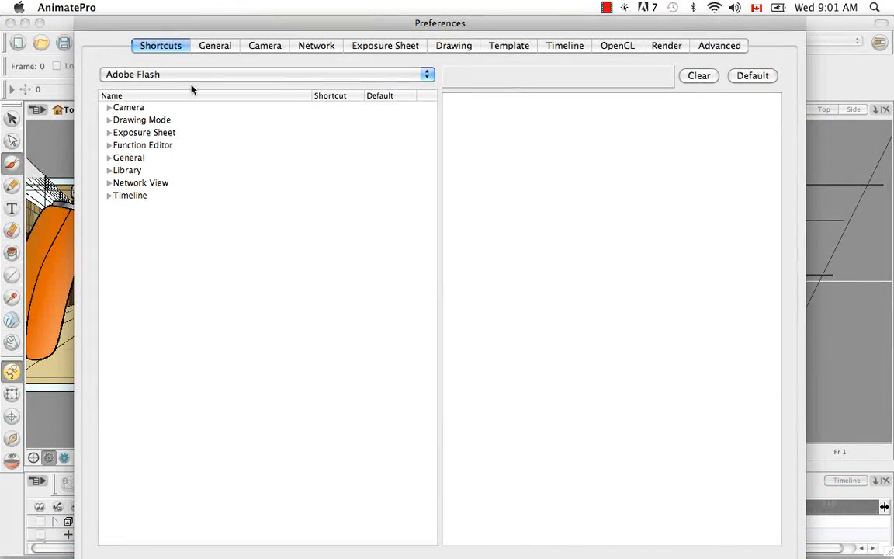
click(264, 46)
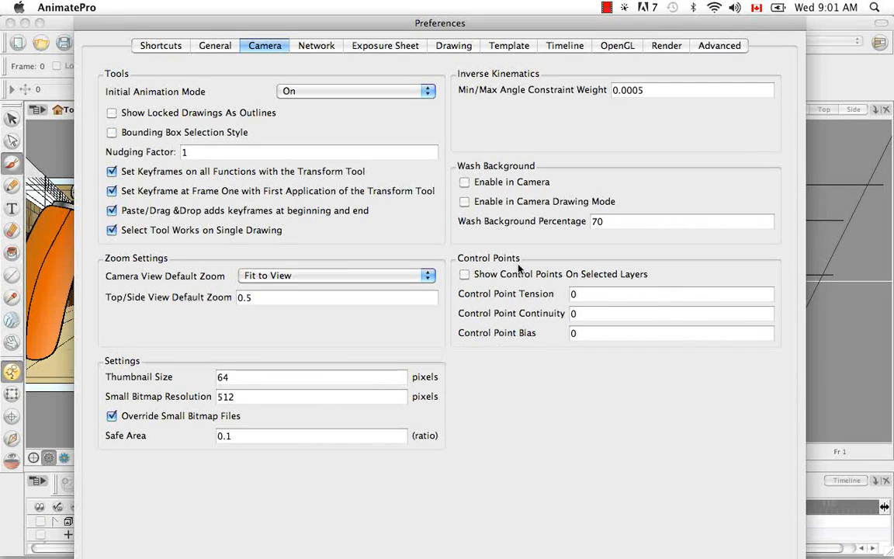
click(465, 275)
key(Return)
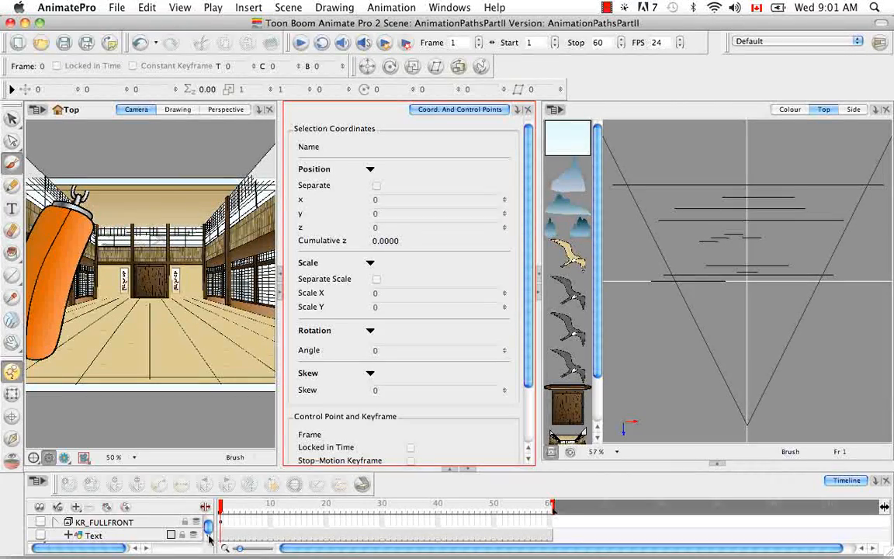
- Select the Camera-P peg layer in the timeline
scroll(205, 528, down, 5)
scroll(210, 528, down, 5)
scroll(209, 535, down, 2)
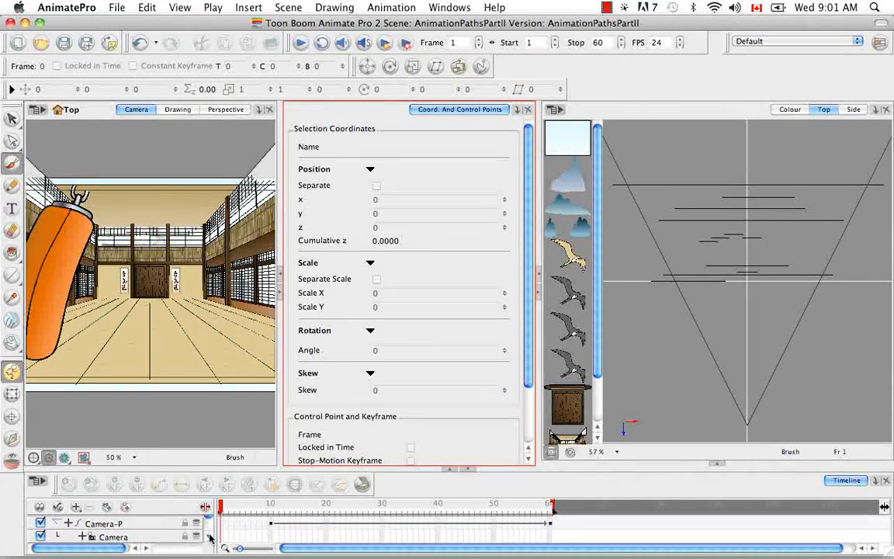
click(177, 525)
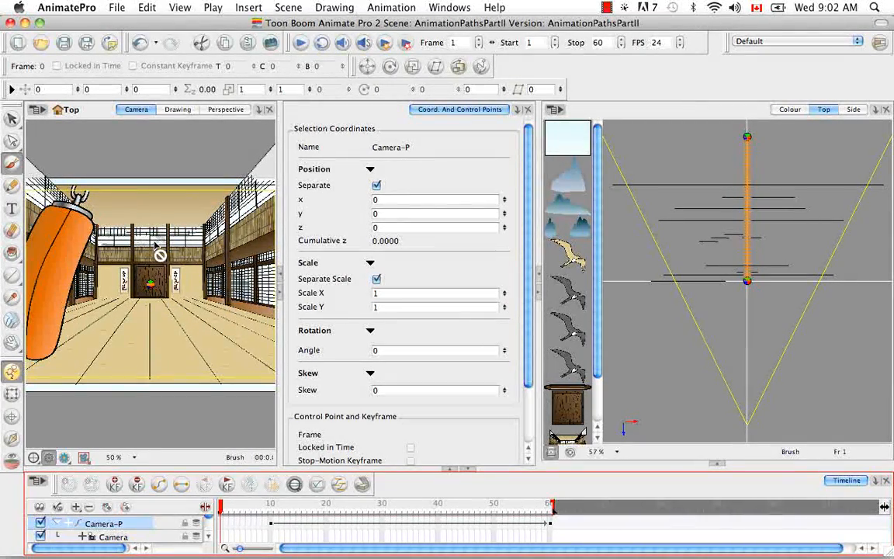
- Examine the camera's motion path from an angle in the Perspective view and return to the Camera view
click(225, 109)
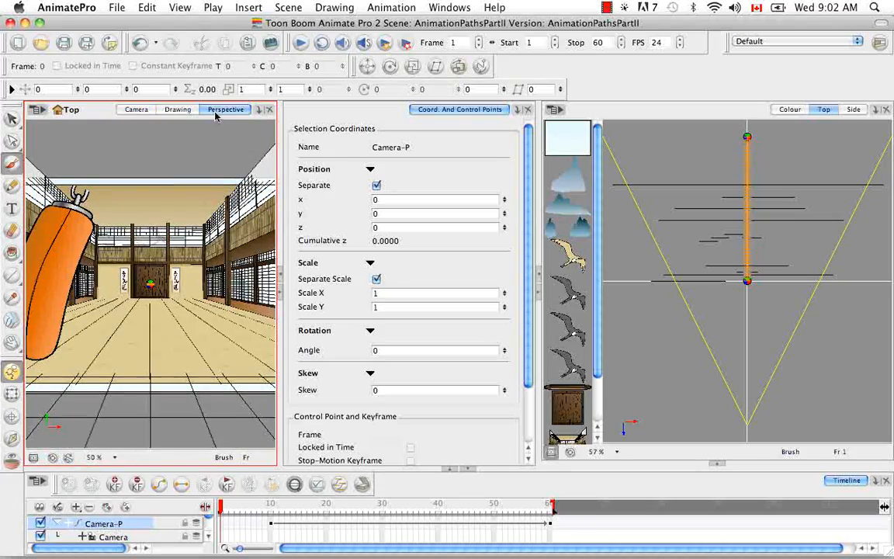
mouse_move(196, 203)
mouse_down()
mouse_move(31, 387)
mouse_move(97, 384)
mouse_move(140, 264)
mouse_up()
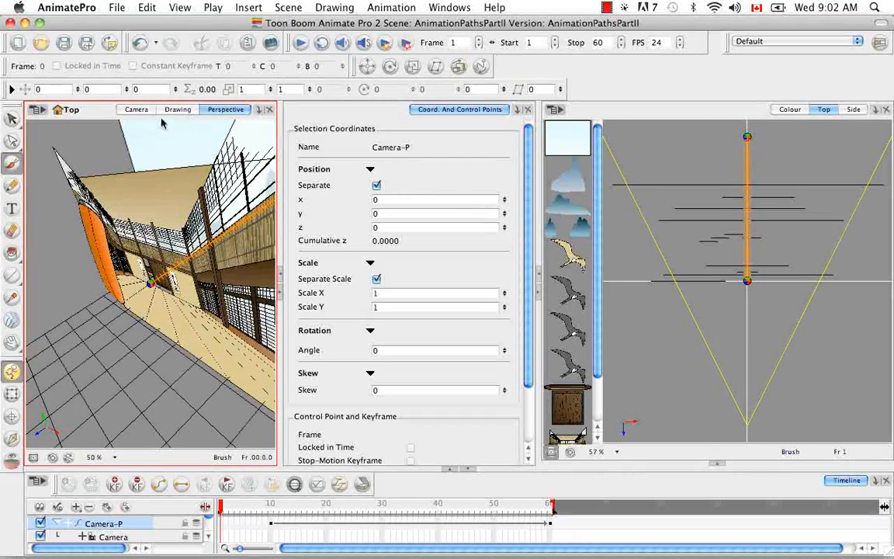
click(140, 110)
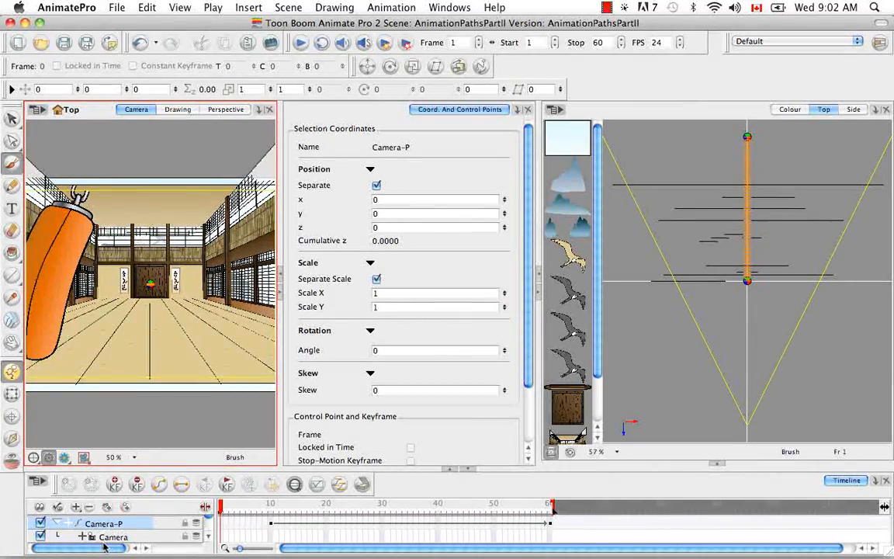
- Set the Camera-P layer's position to 3D Path in its layer properties
double_click(134, 529)
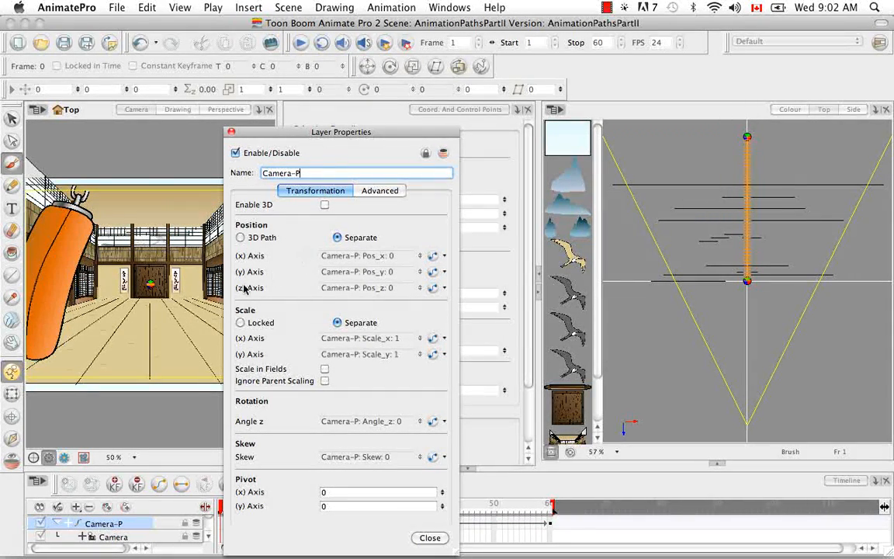
click(240, 237)
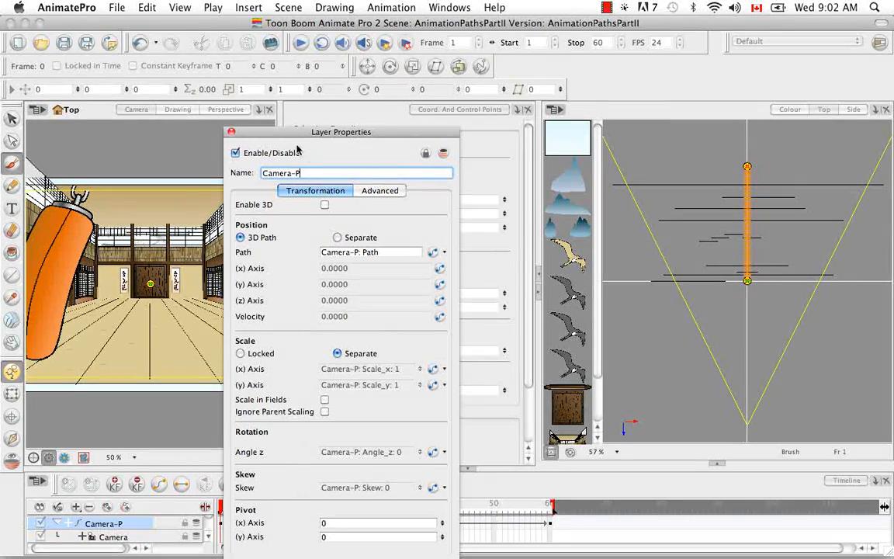
click(231, 134)
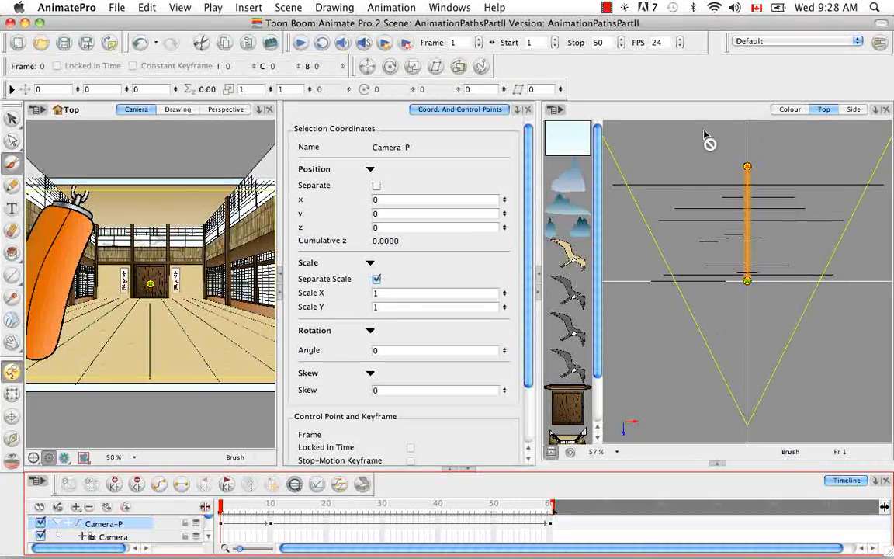
- Show the scene in the Side view and select the Moutains01 and Birds-P layers to compare their motion paths
click(854, 110)
click(854, 110)
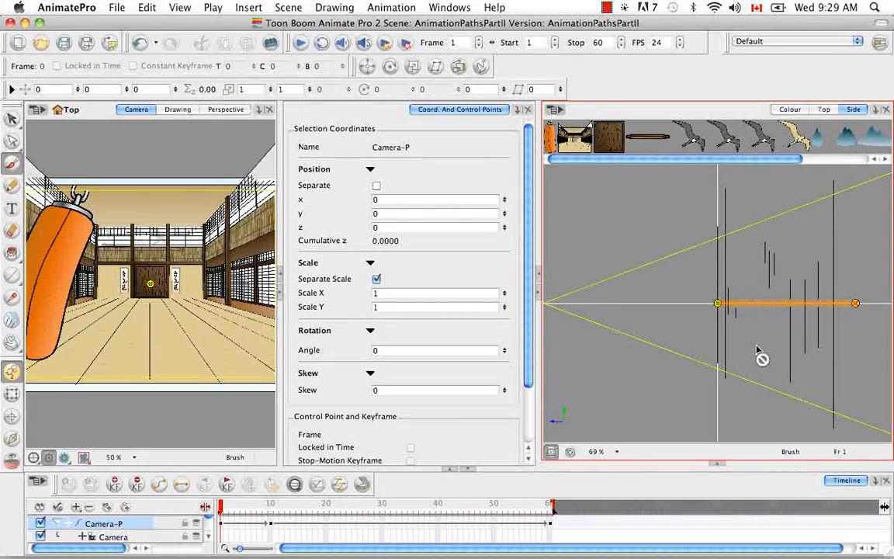
scroll(208, 528, up, 5)
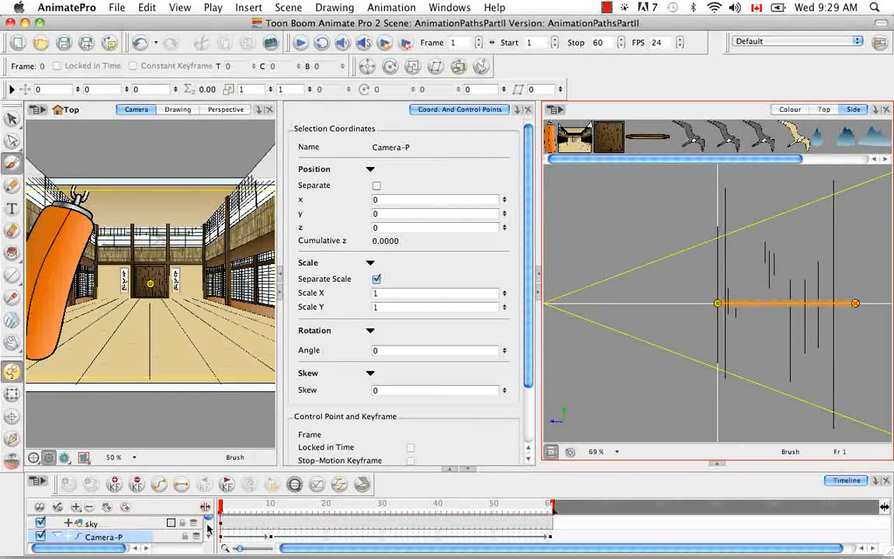
click(133, 537)
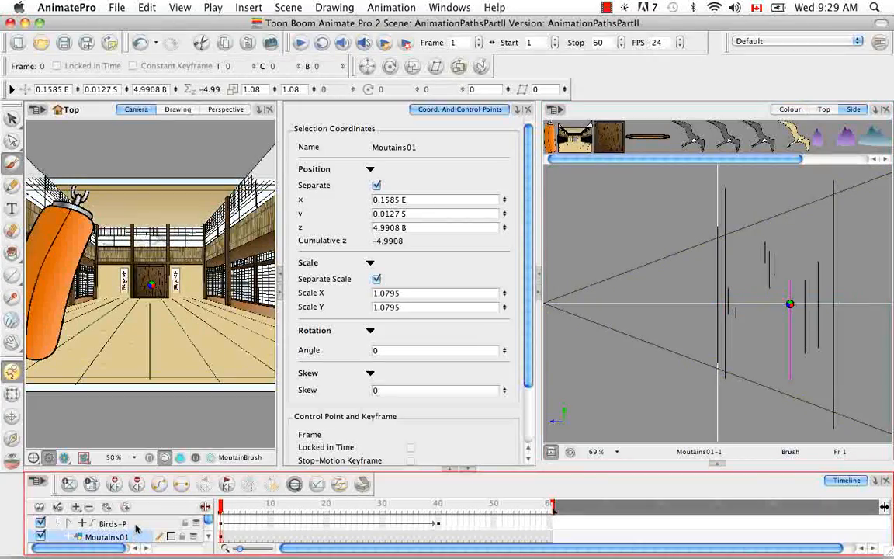
click(136, 524)
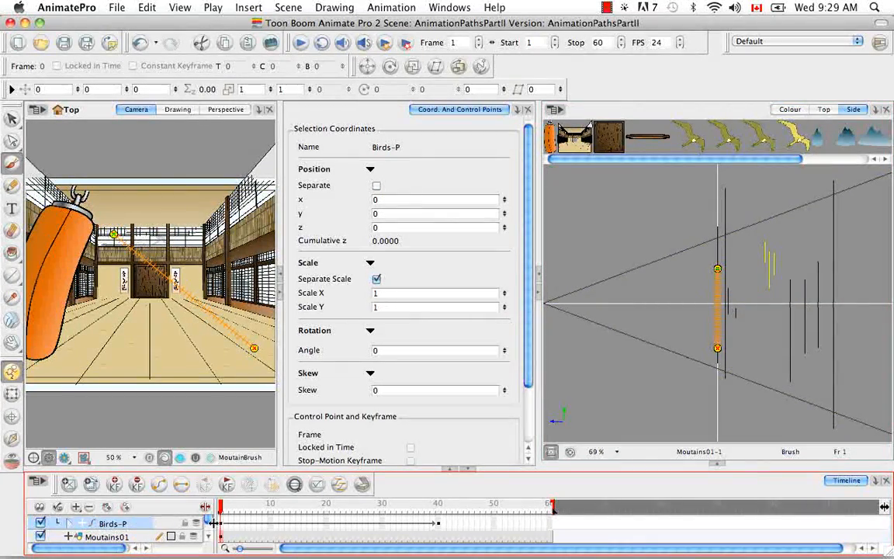
- Select the balcony layer to check its controls and look through the neighbouring layers up to Dojo
scroll(208, 530, up, 3)
click(190, 525)
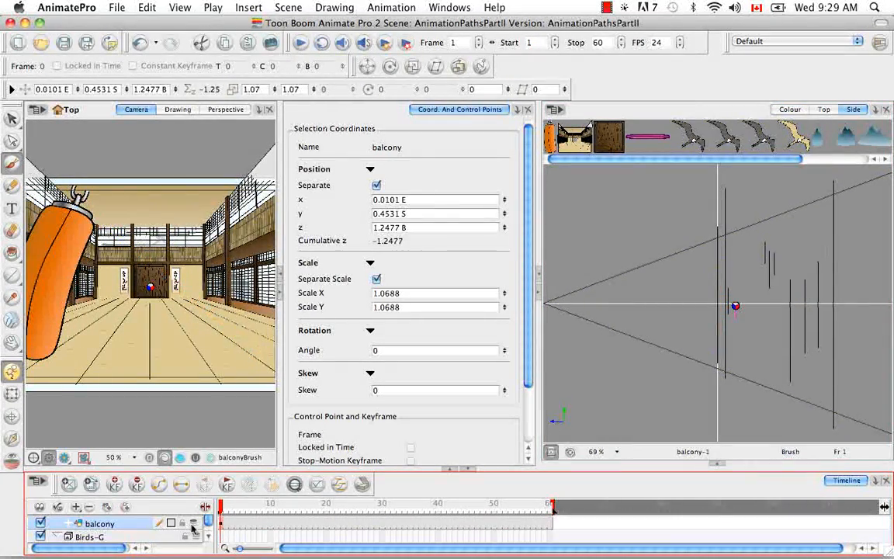
scroll(211, 532, up, 1)
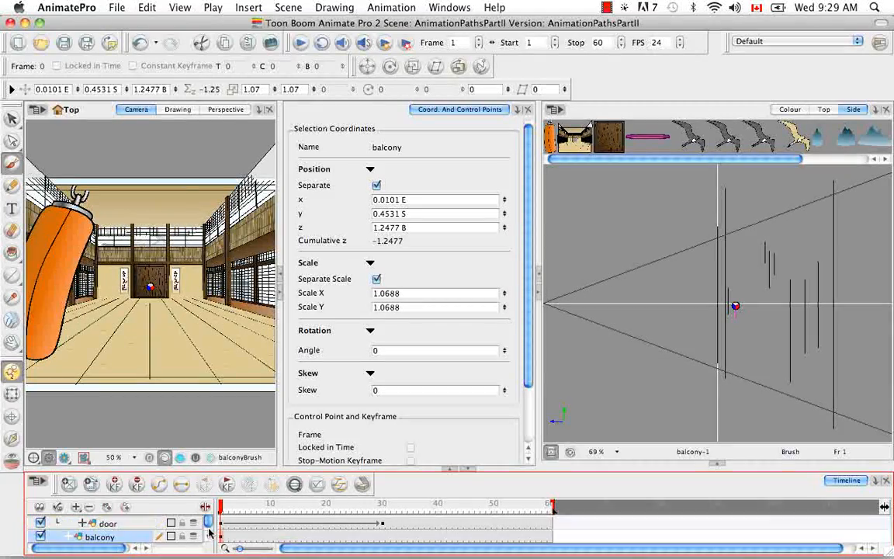
scroll(208, 532, up, 1)
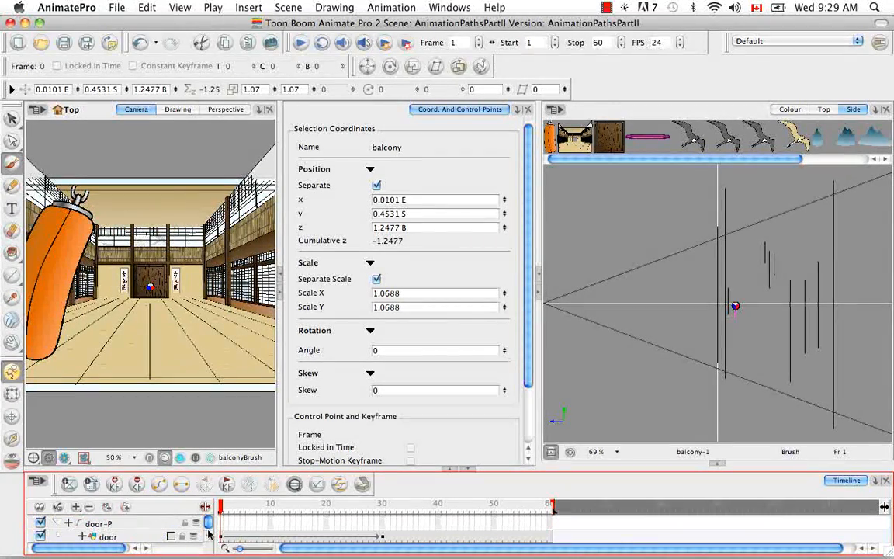
scroll(208, 532, up, 1)
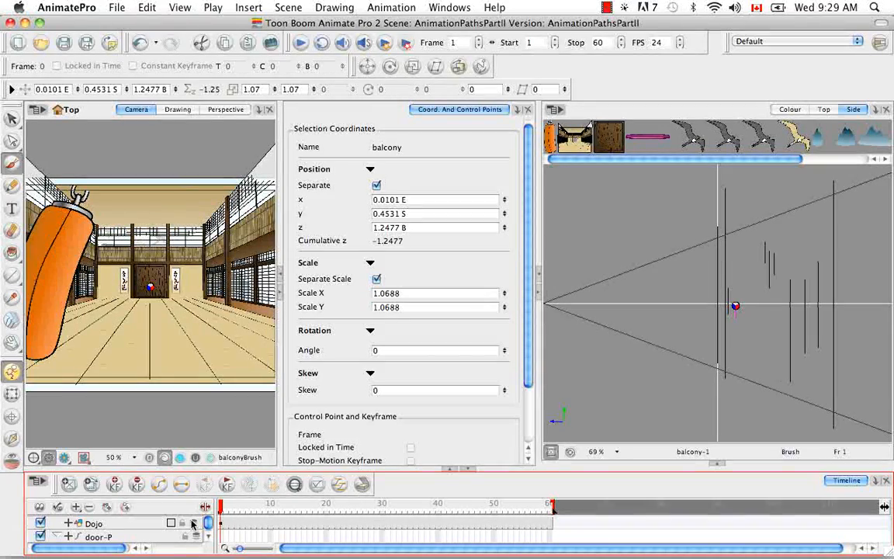
- Select the Camera-P peg layer and turn on Show Control for it
scroll(208, 535, down, 6)
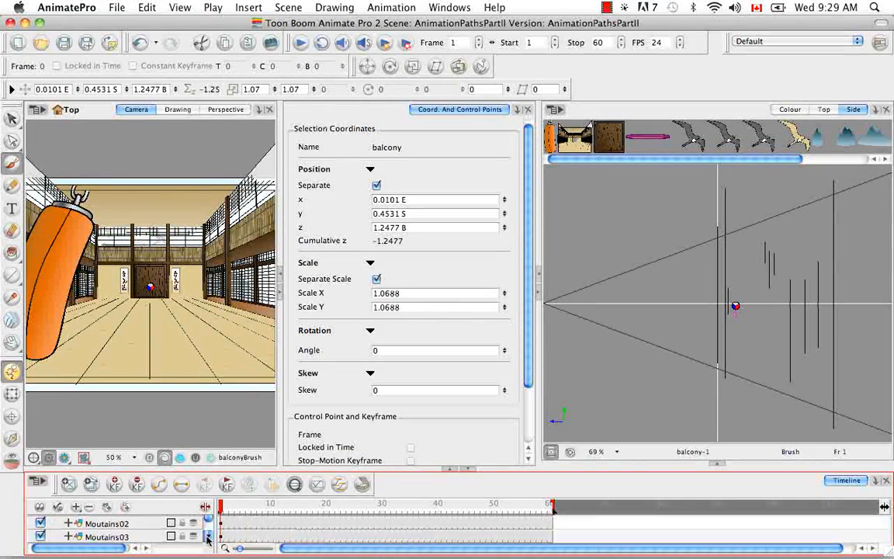
scroll(208, 537, down, 1)
click(171, 536)
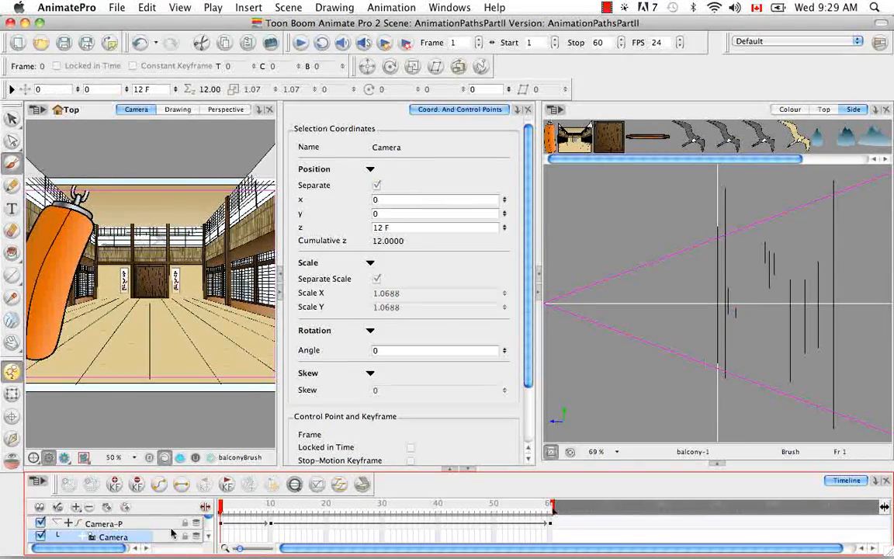
click(146, 524)
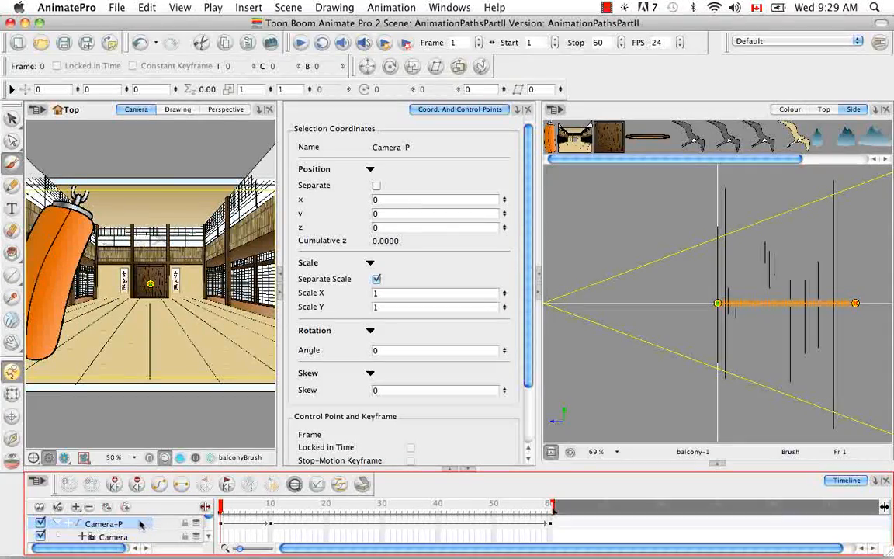
click(181, 8)
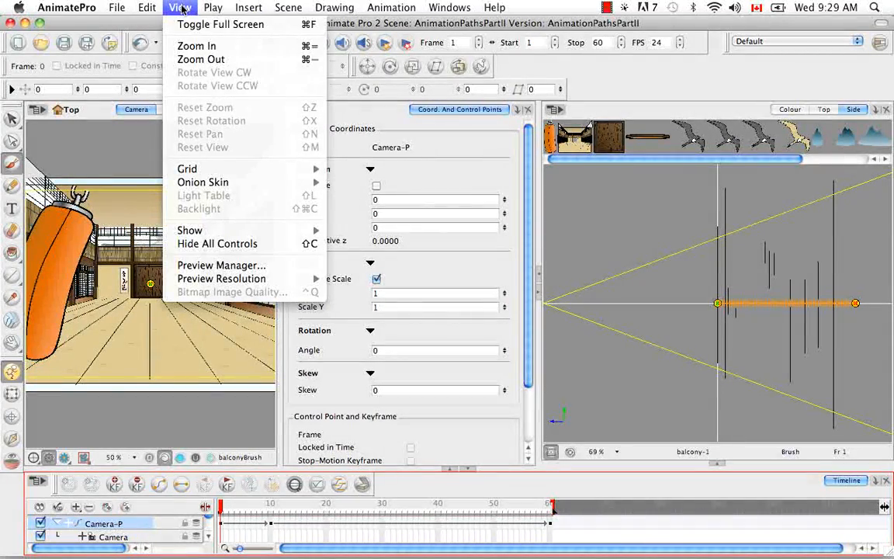
mouse_move(243, 233)
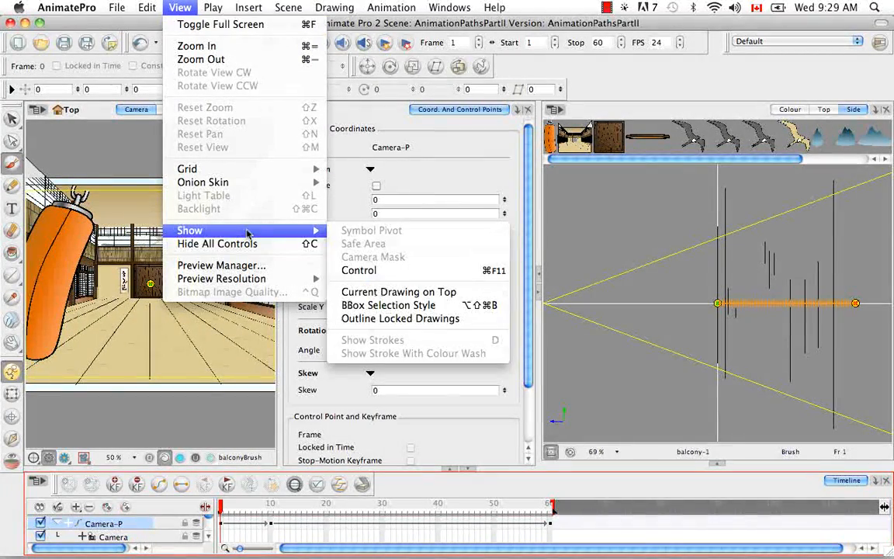
click(359, 270)
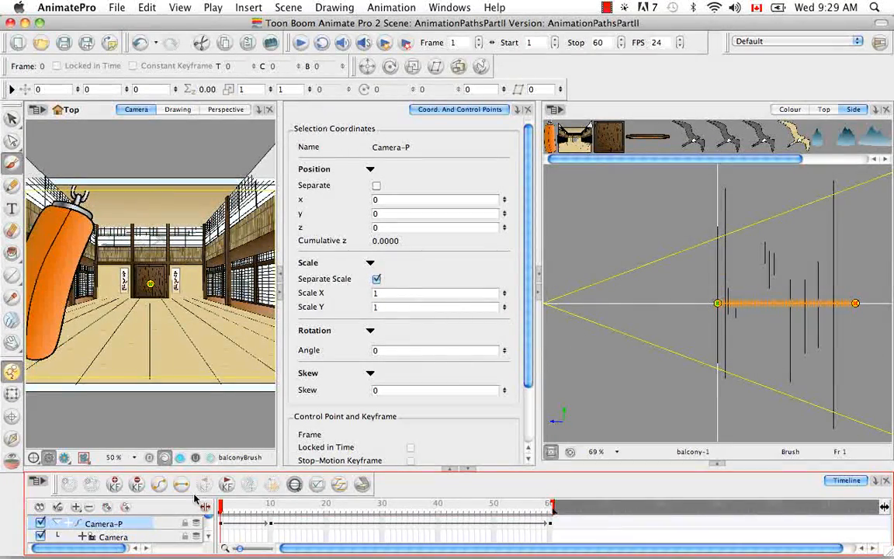
- Select the Birds-P layer to compare its path with the Camera-P path
scroll(208, 528, down, 10)
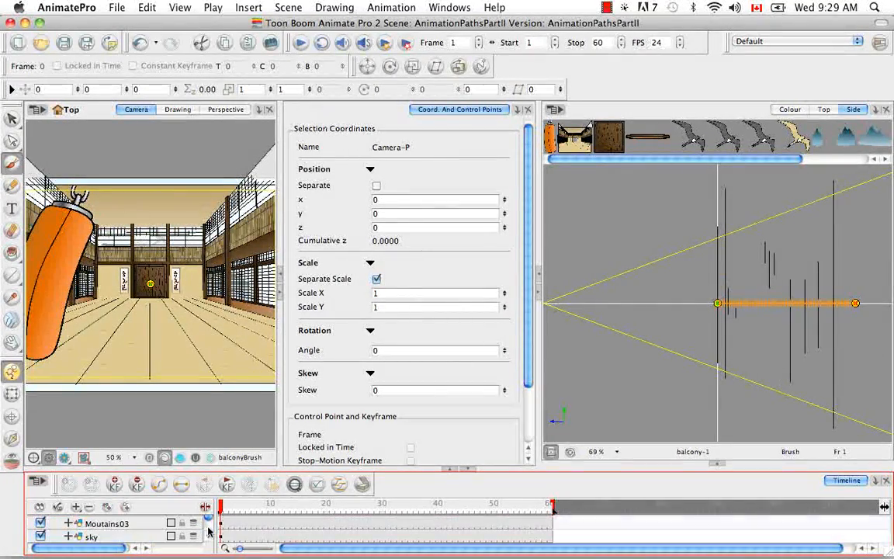
scroll(208, 531, down, 3)
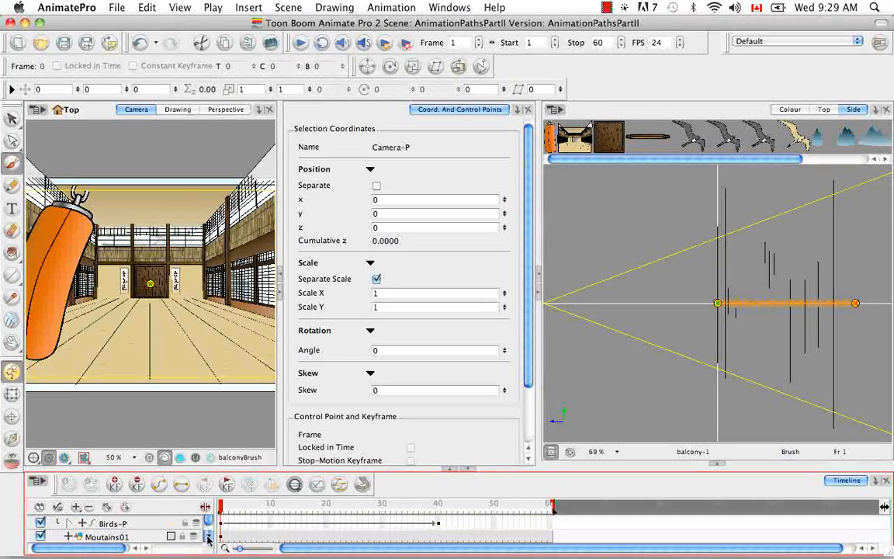
click(168, 523)
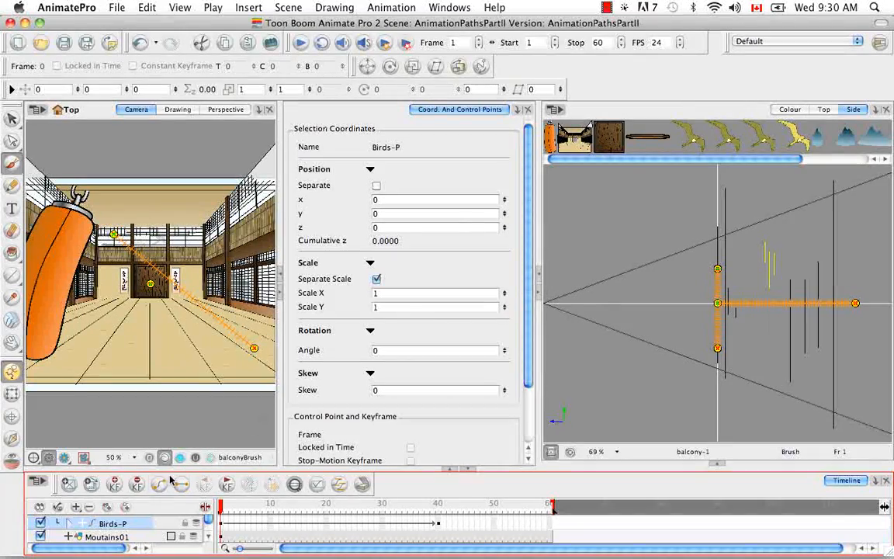
- Select the door layer and turn on Show Control for it
scroll(208, 530, down, 2)
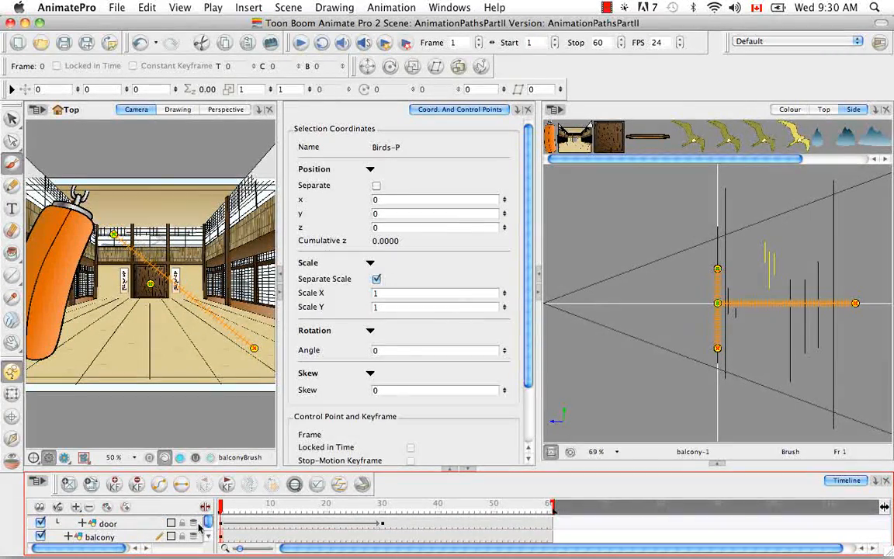
click(130, 525)
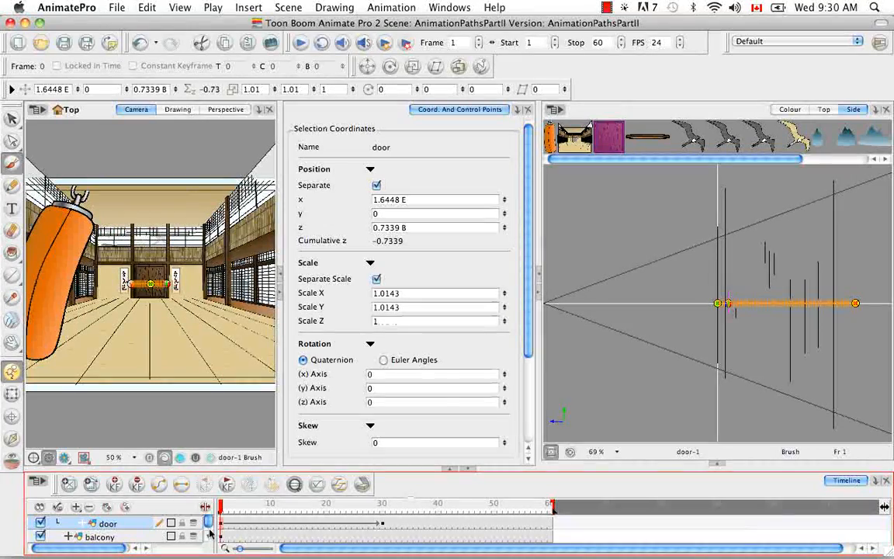
click(180, 8)
mouse_move(255, 233)
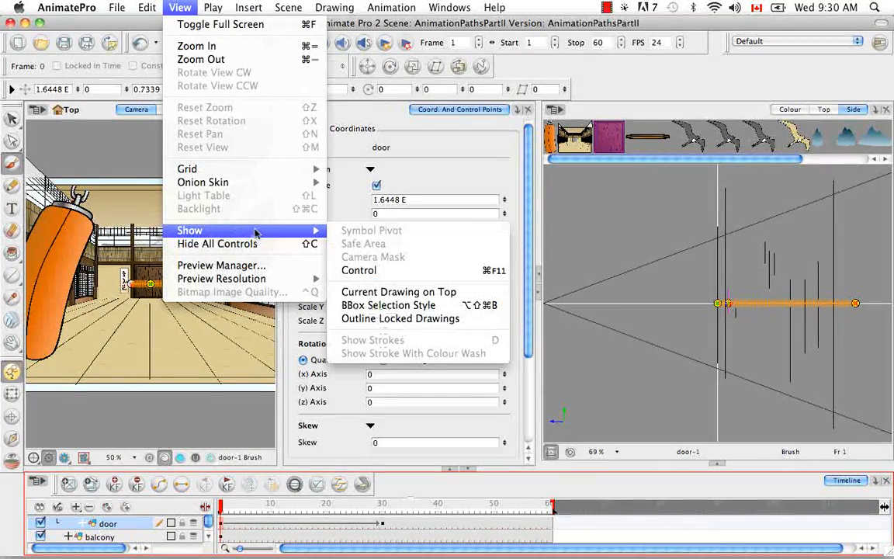
click(361, 269)
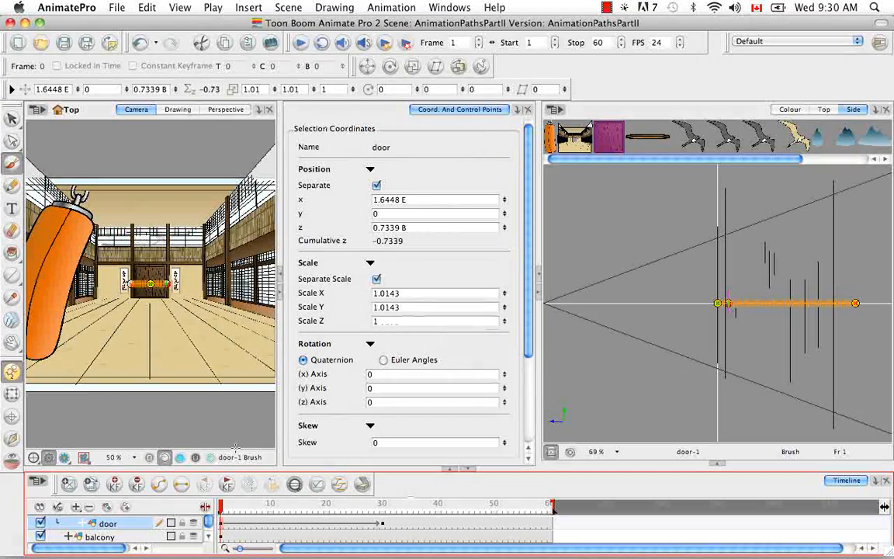
- Select the Birds-P layer and the Text layer to check which motion paths stay displayed
scroll(206, 541, up, 5)
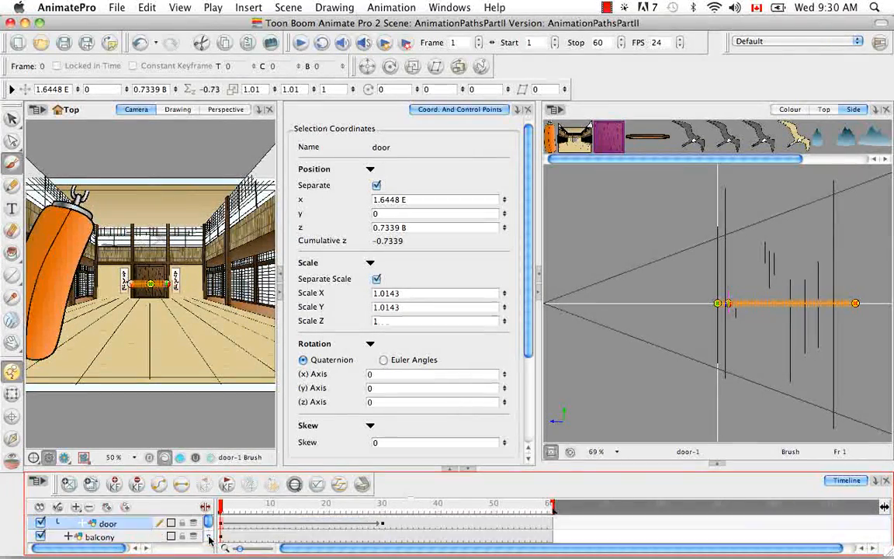
click(177, 539)
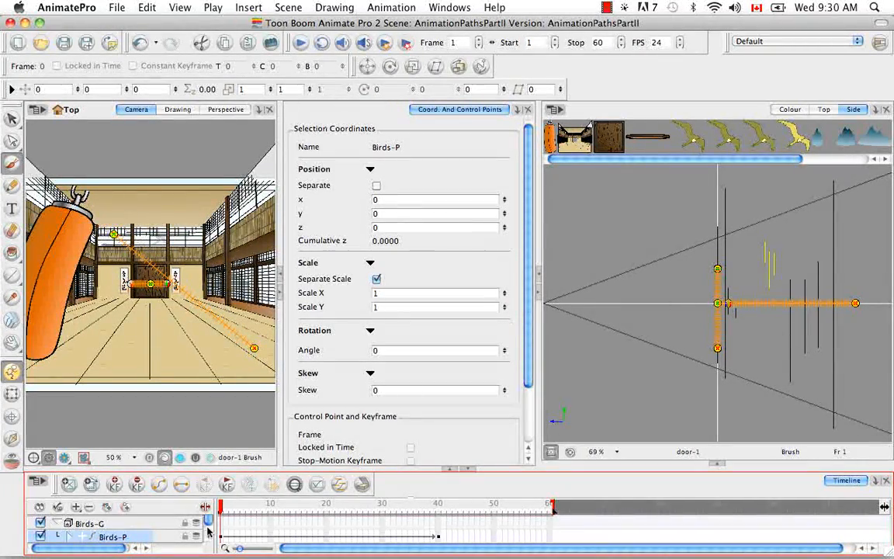
scroll(208, 530, down, 5)
scroll(209, 534, up, 1)
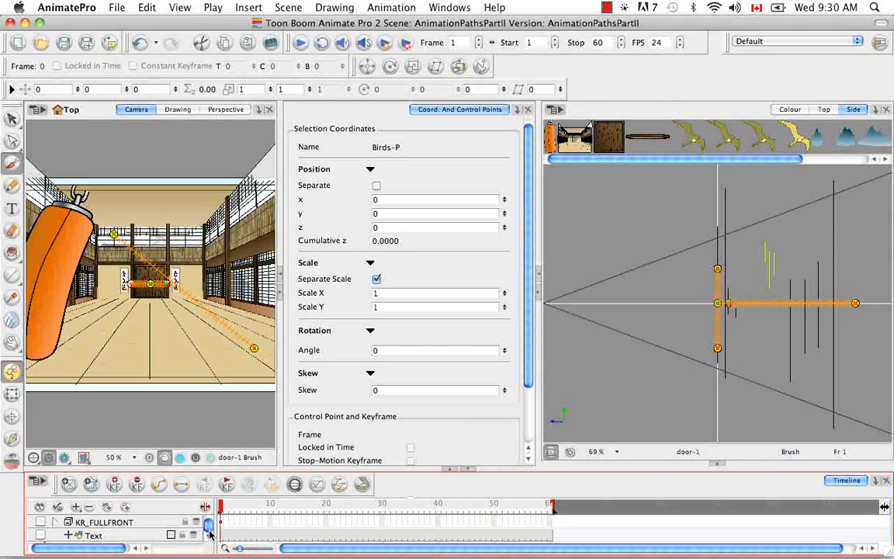
click(123, 536)
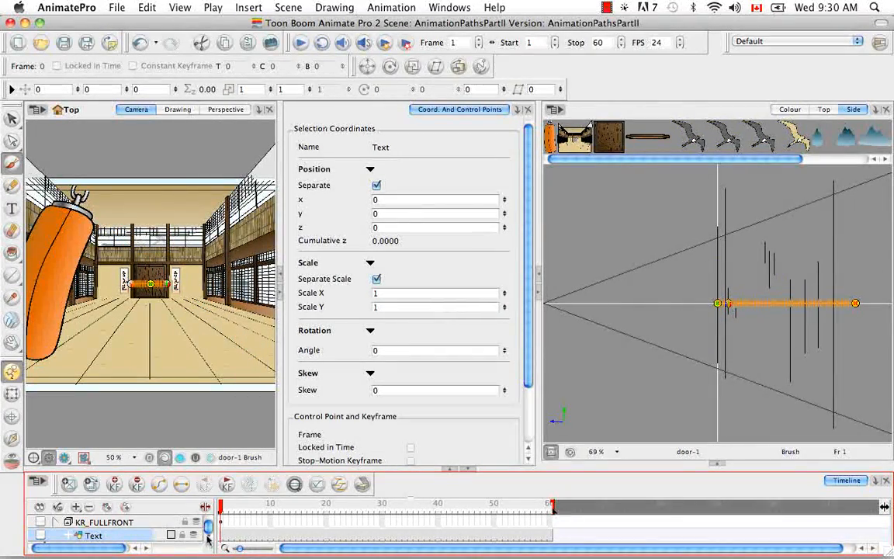
- Reselect the door layer and turn off its Show Control display
scroll(208, 535, up, 3)
scroll(208, 538, down, 1)
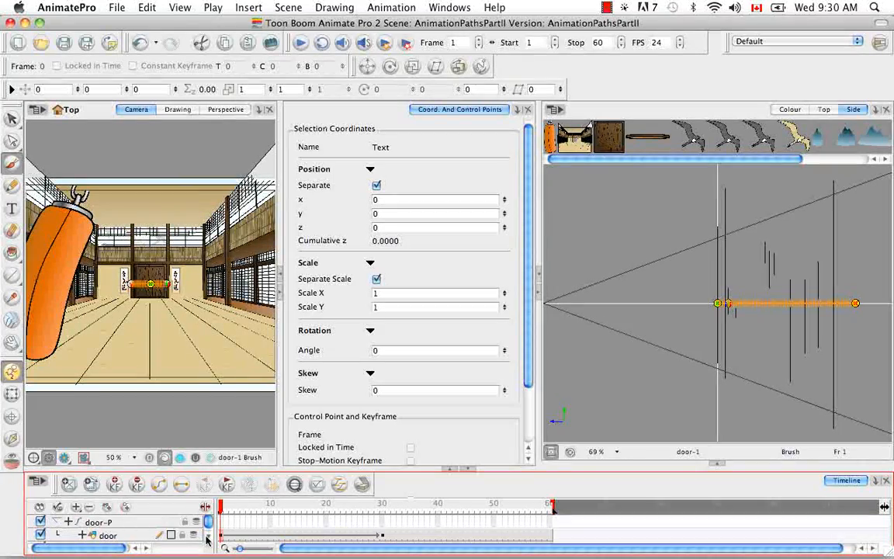
click(109, 536)
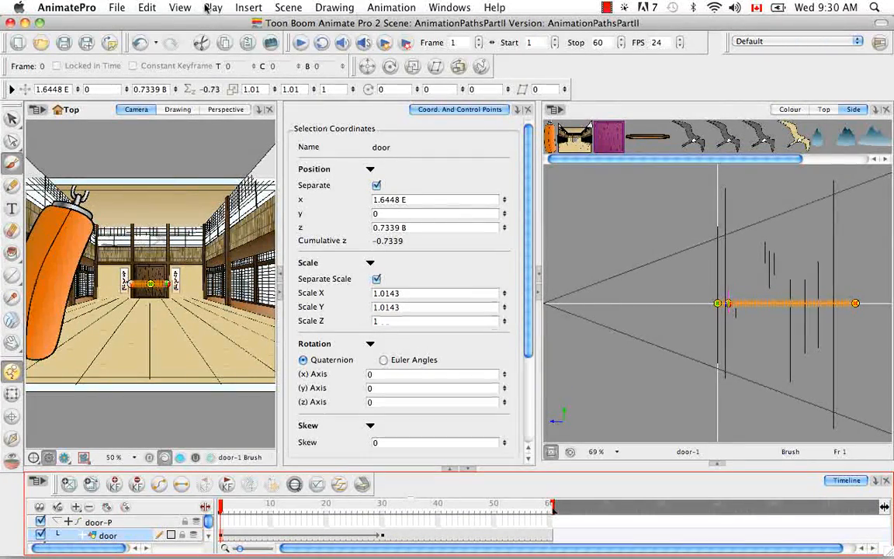
click(180, 9)
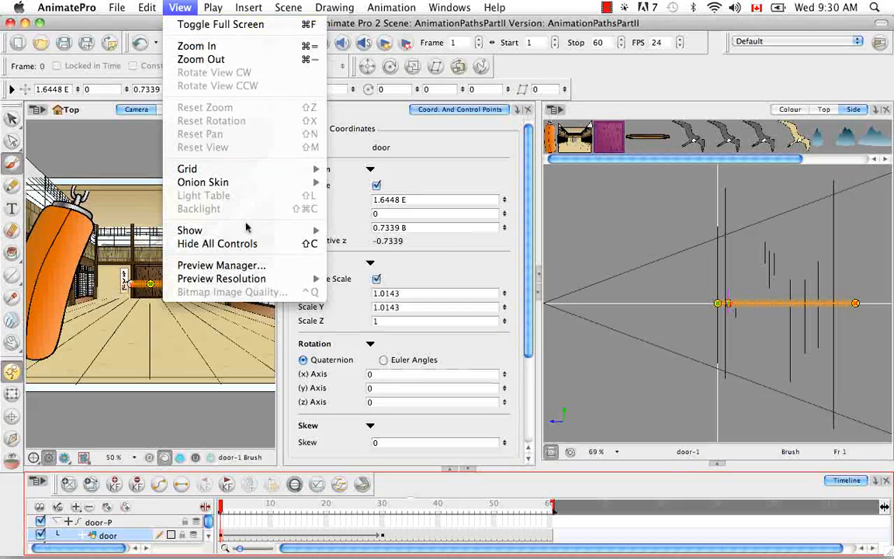
mouse_move(253, 235)
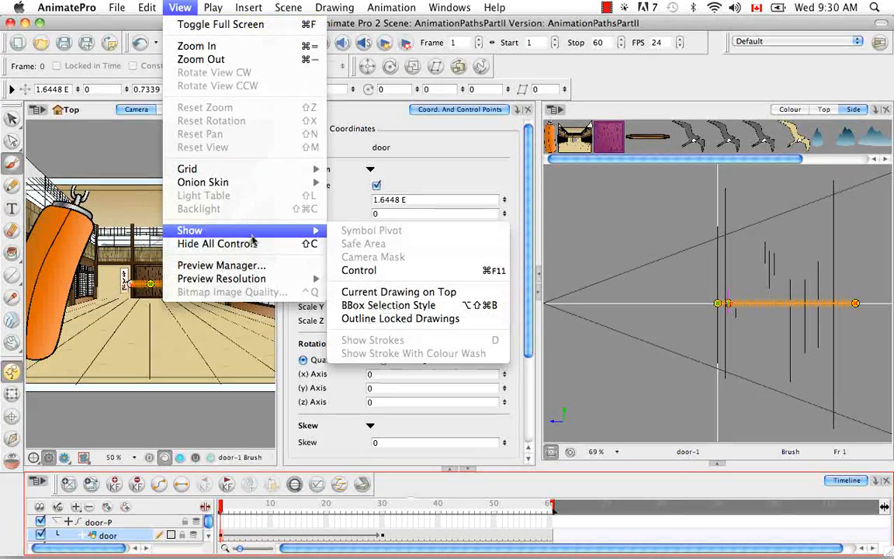
click(369, 271)
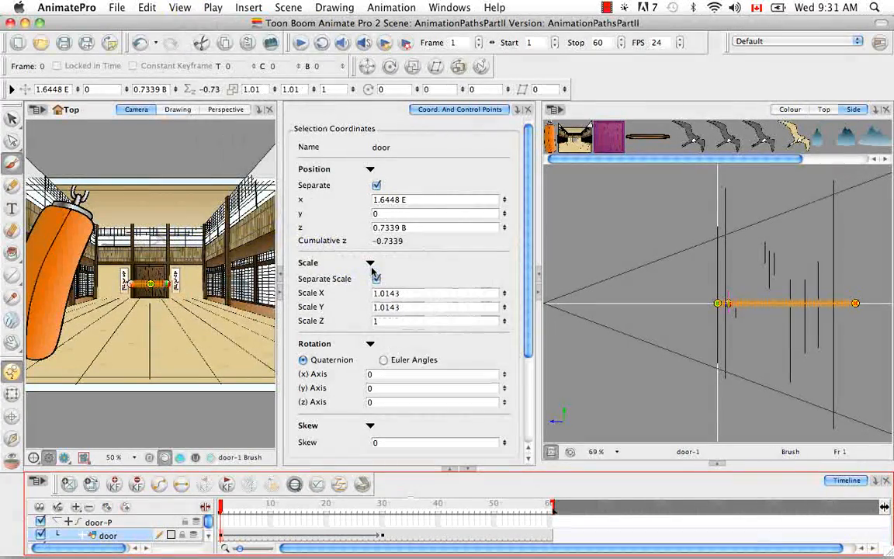
- Select the door-P and Birds-P layers in turn to check the displayed motion paths
click(142, 523)
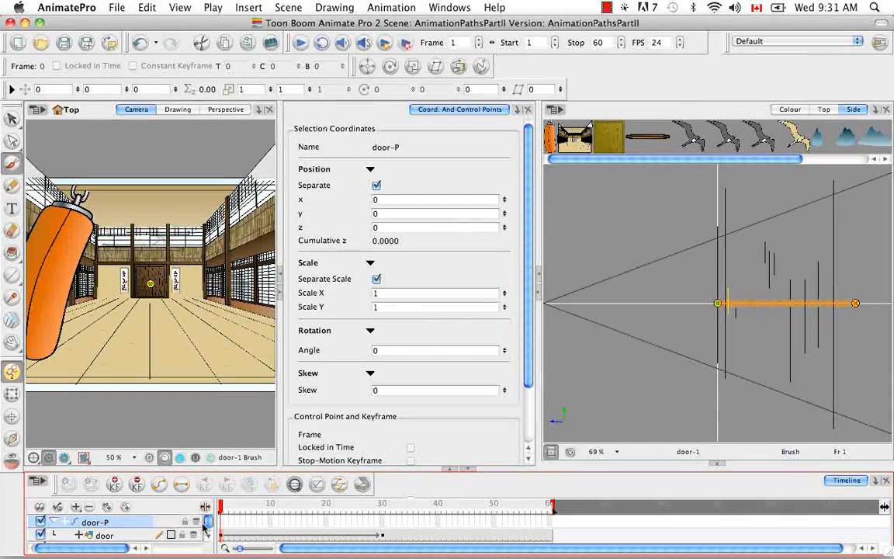
click(208, 542)
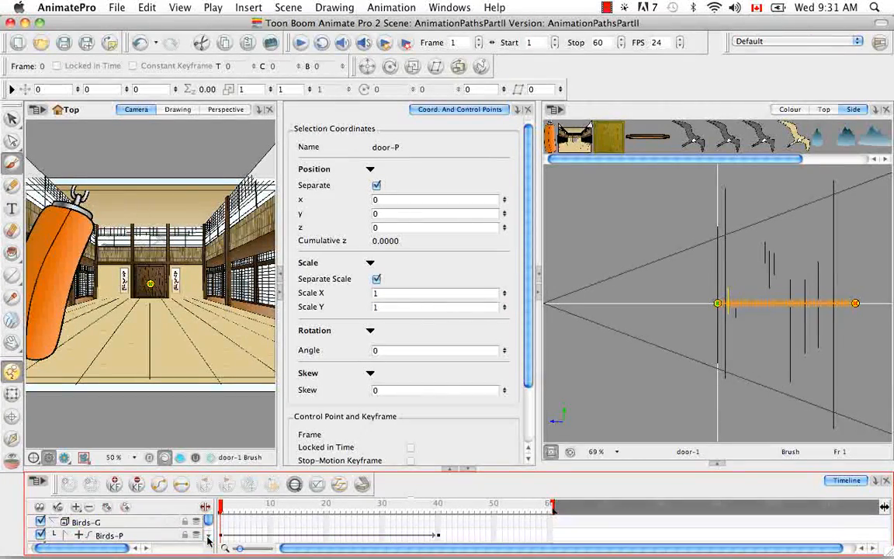
click(170, 534)
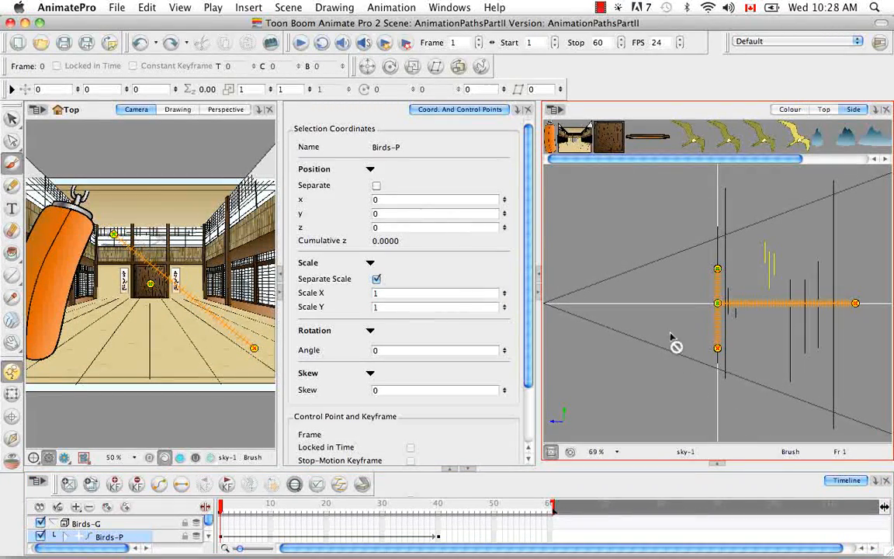
- Switch the Side view to the Top view and hide all displayed controls
click(825, 110)
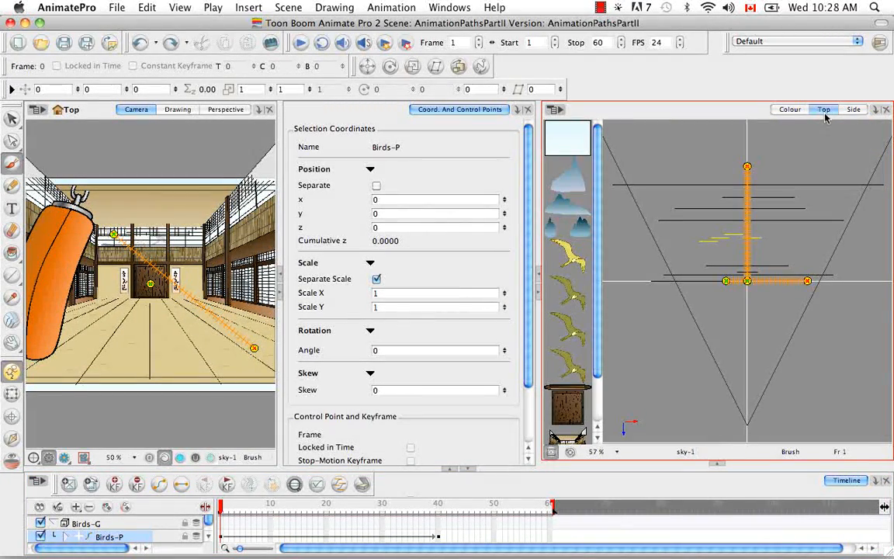
click(180, 7)
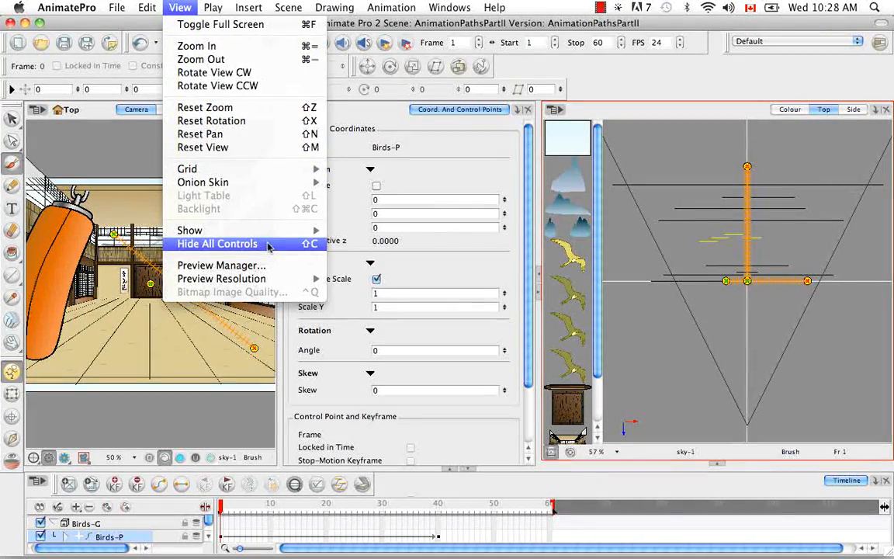
click(244, 244)
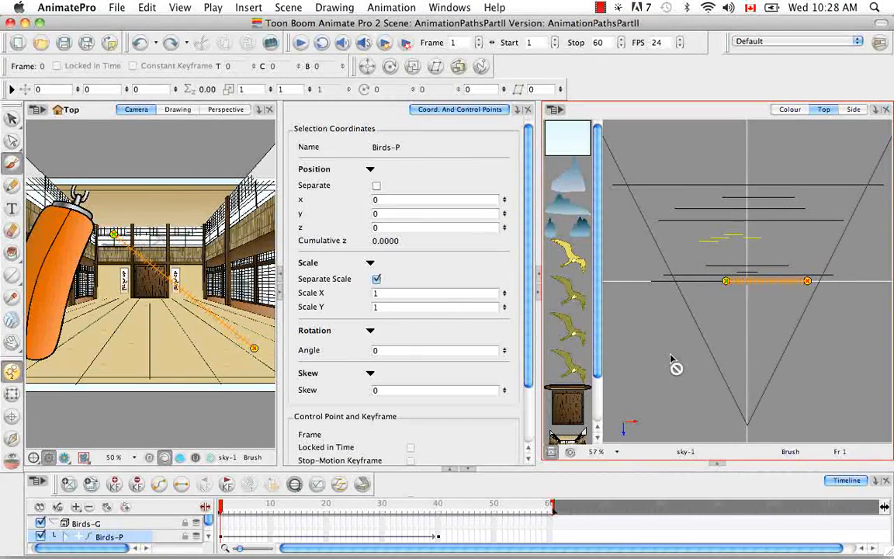
- Add a control point to the Camera-P layer's motion path at frame 30 with the Transform tool active
scroll(209, 535, down, 5)
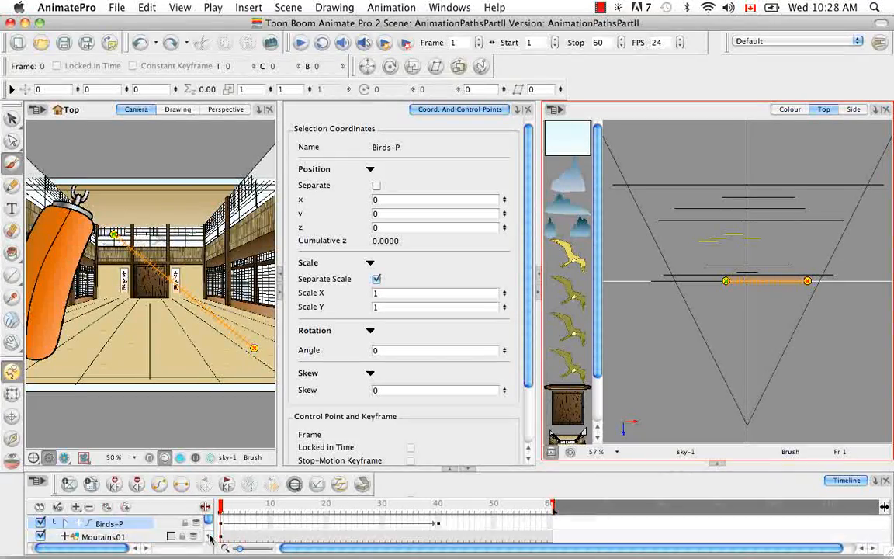
click(155, 525)
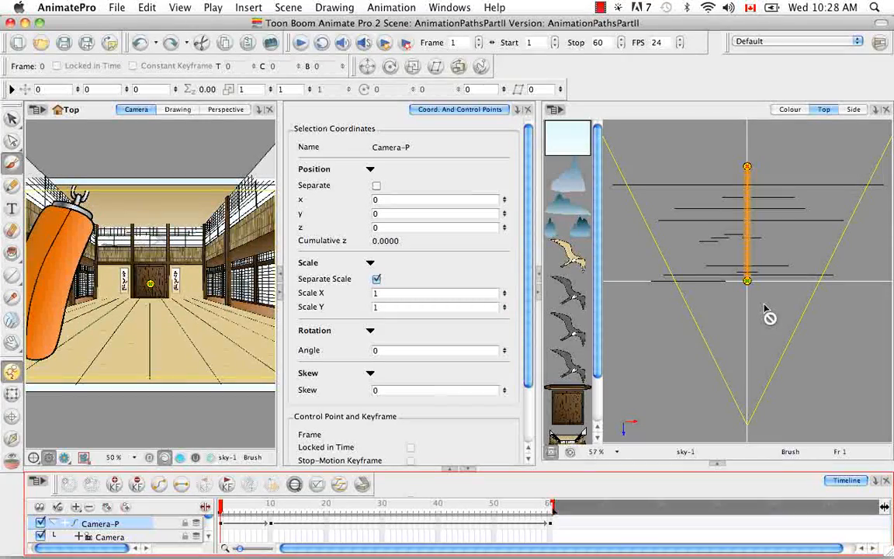
click(14, 395)
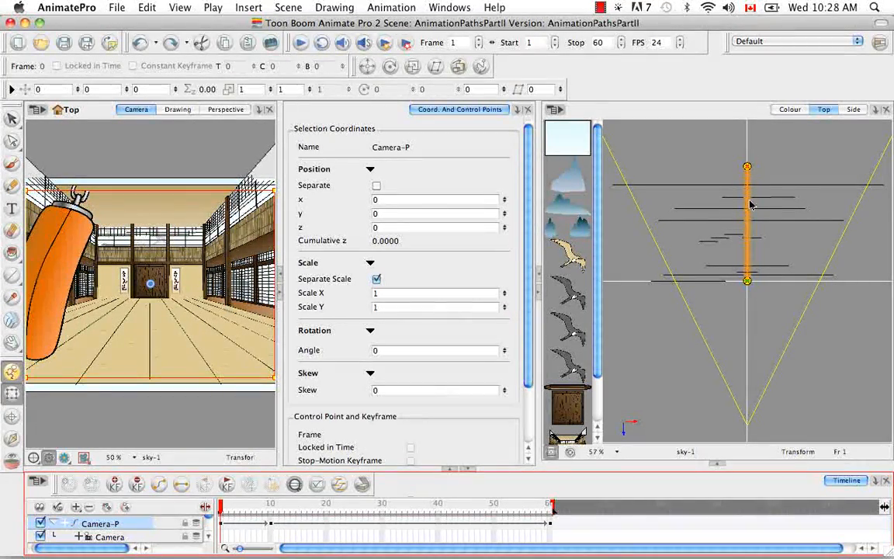
drag(222, 505, 383, 505)
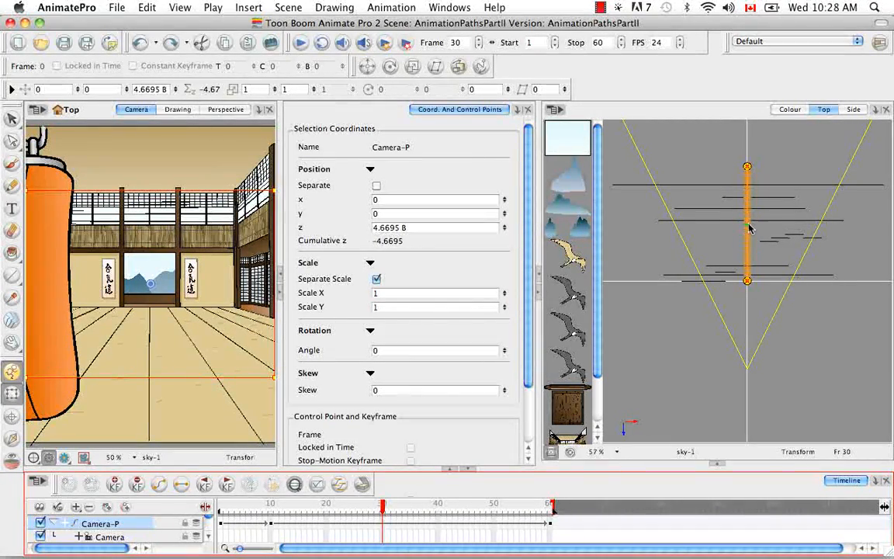
key(p)
- Move the new camera path control point sideways in the Top view to about 6.26 W, 5.08 B
click(748, 227)
drag(748, 226, 703, 235)
key(super+z)
drag(760, 225, 710, 220)
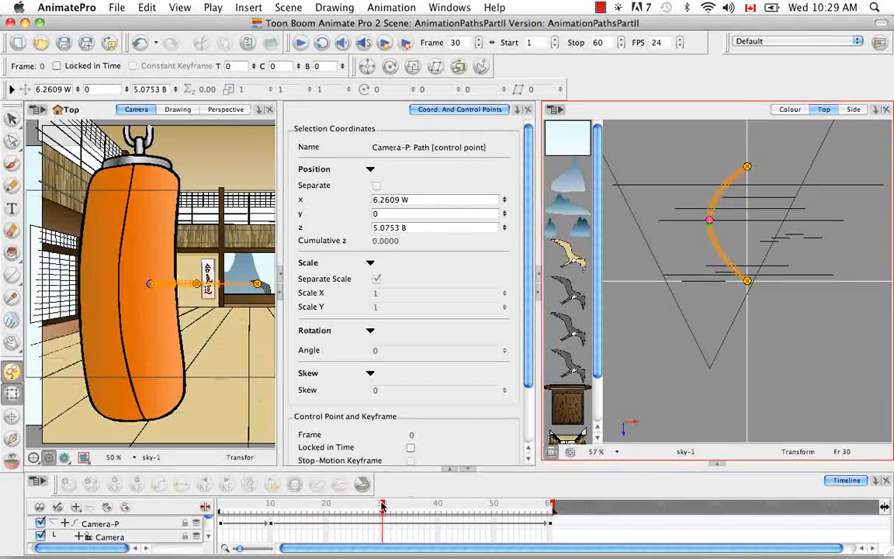
- Insert another control point on the Camera-P path at frame 40
drag(382, 506, 439, 509)
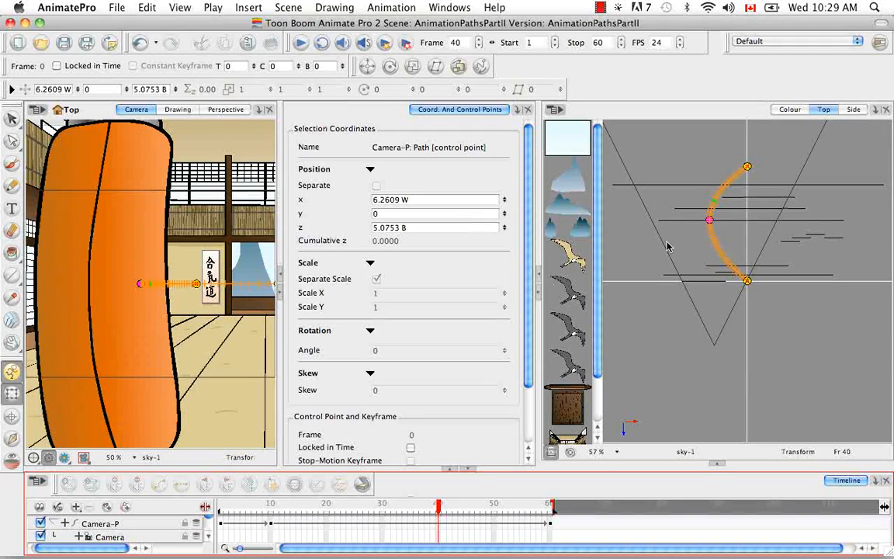
click(240, 8)
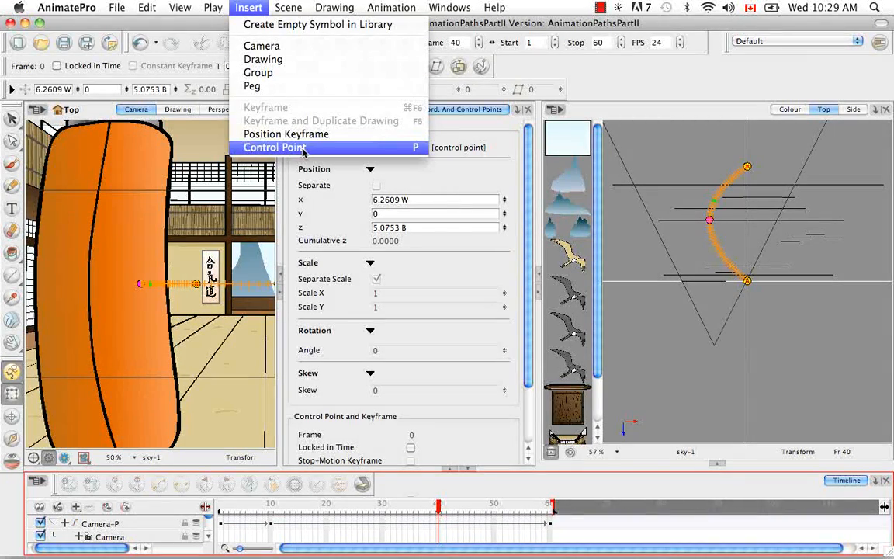
click(389, 148)
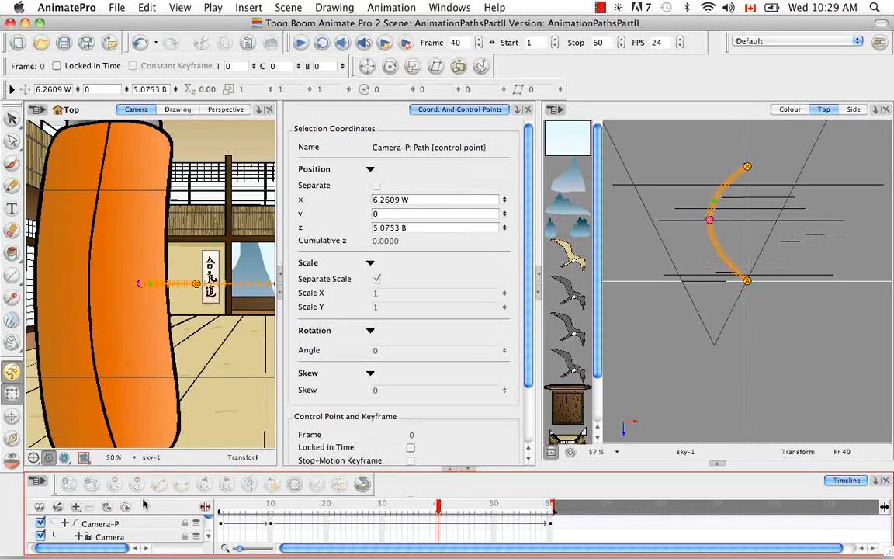
click(101, 523)
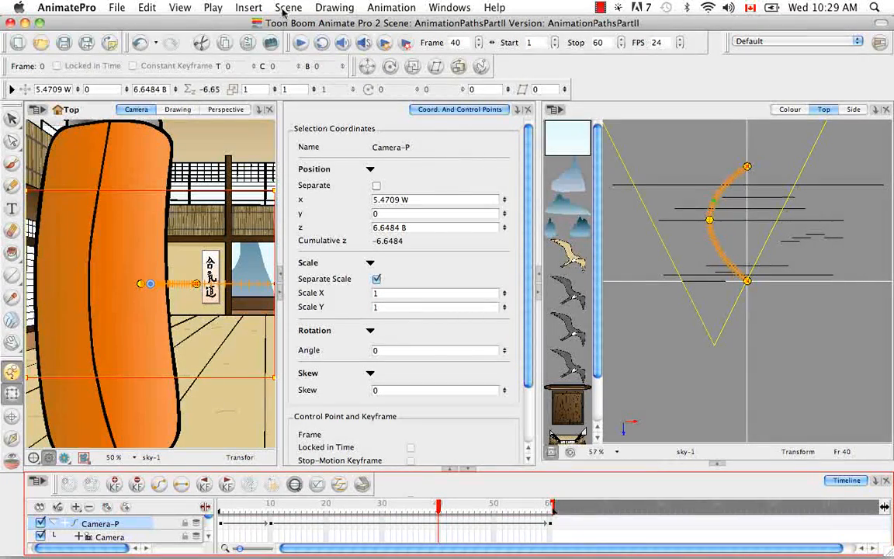
click(242, 8)
click(307, 148)
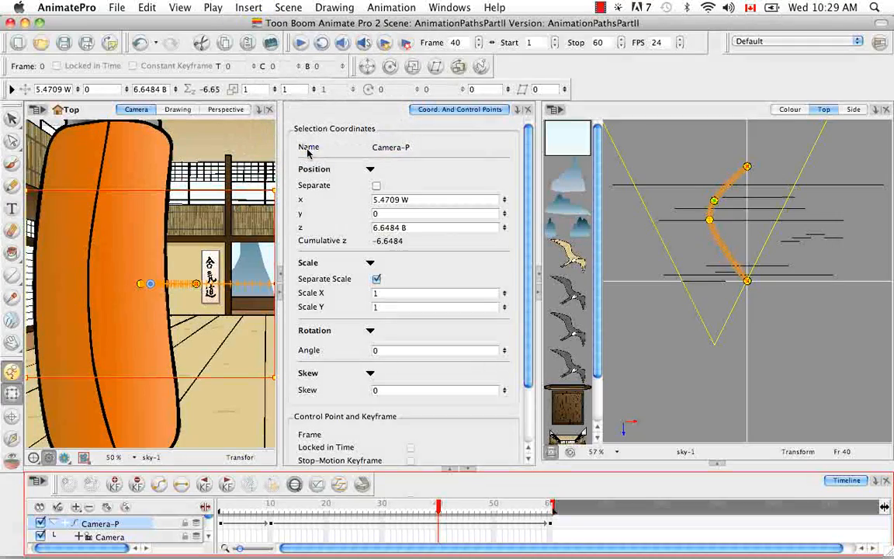
- Move the earlier camera path control point to the opposite side in the Top view, at about 4.06 E, 4.38 B
click(710, 220)
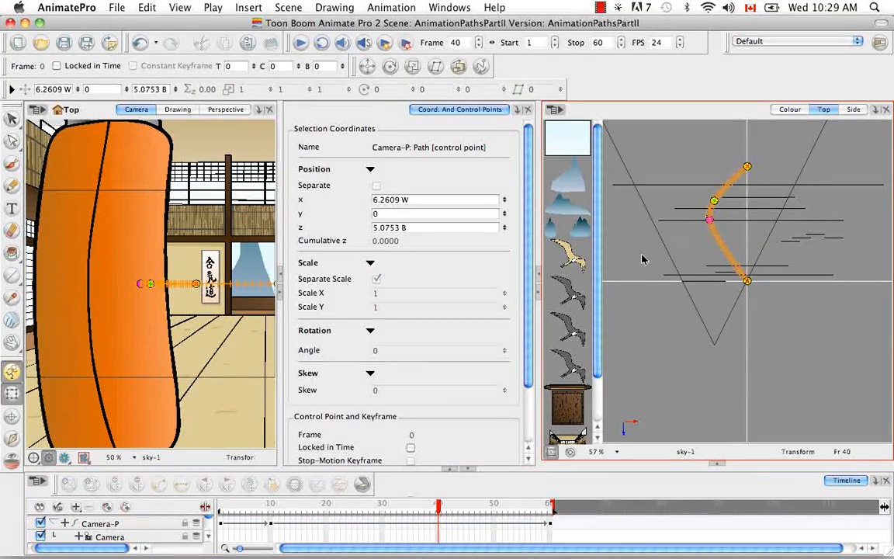
click(440, 509)
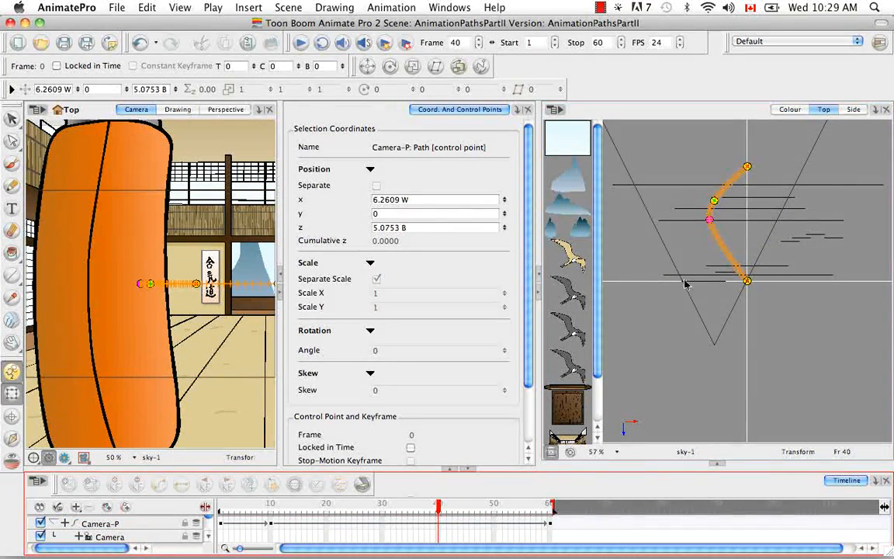
click(712, 224)
drag(712, 223, 771, 227)
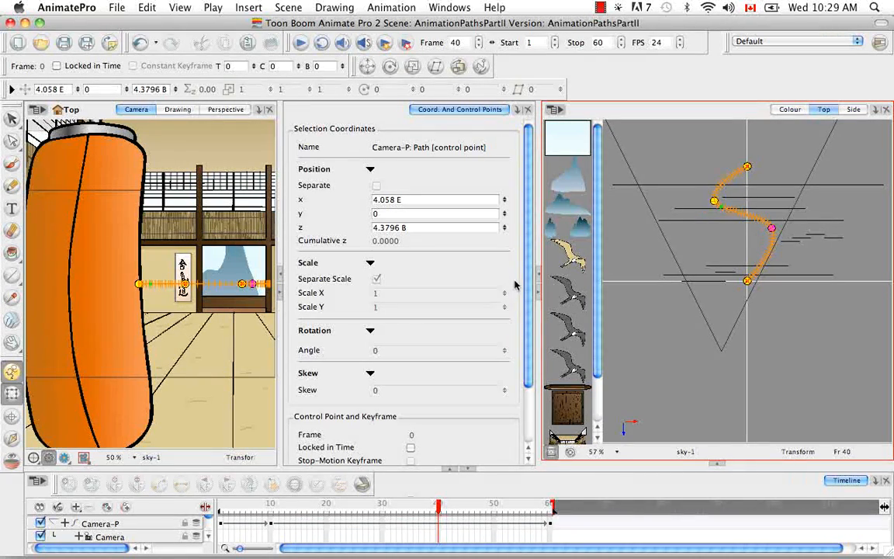
- Try Locked in Time on the moved control point, then release the lock
drag(528, 254, 527, 338)
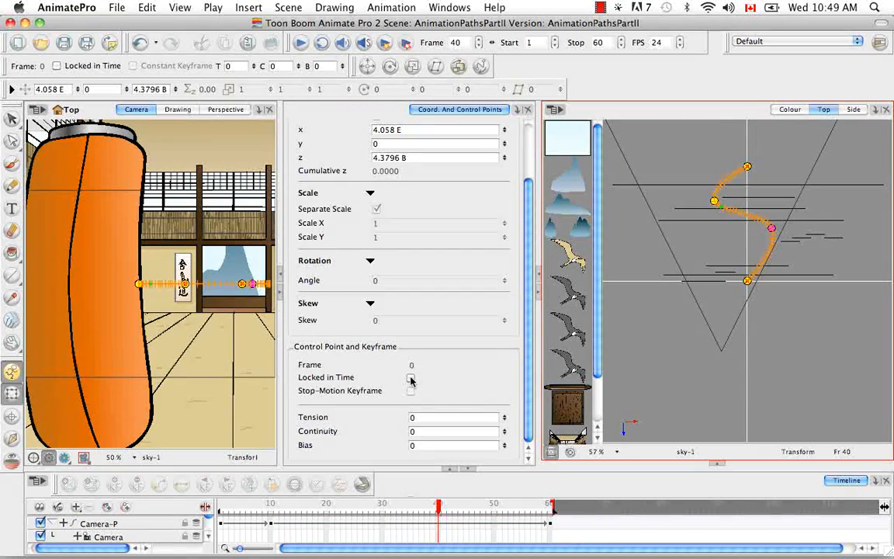
click(411, 379)
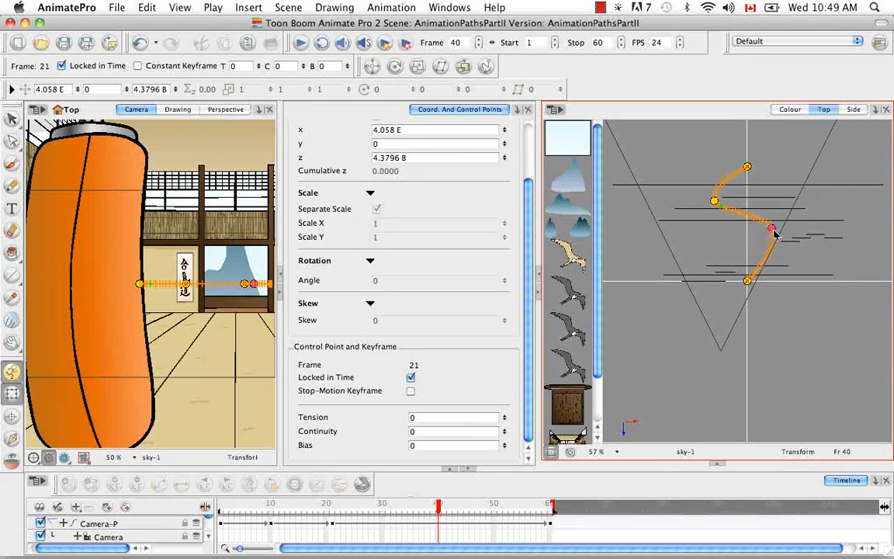
click(411, 378)
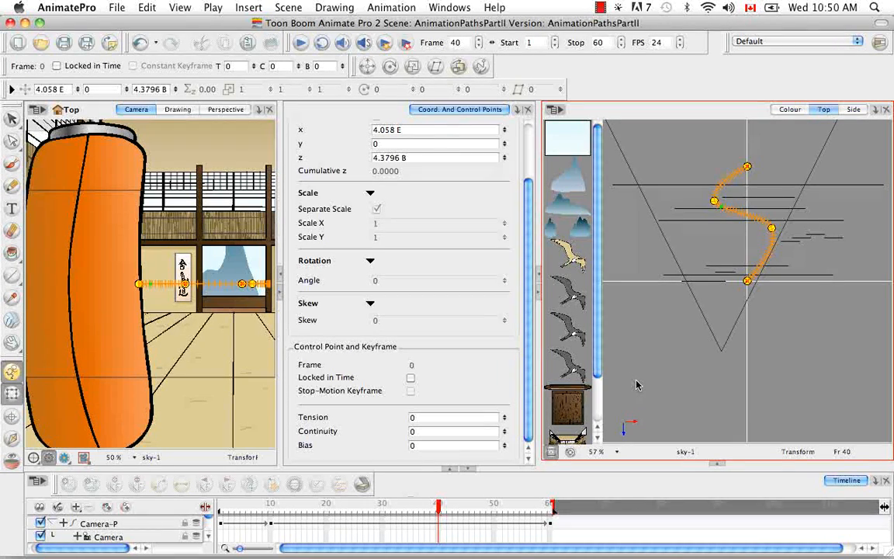
- Open the Camera-P layer's properties and bring up its path in the 3D Path Editor
click(136, 525)
double_click(138, 526)
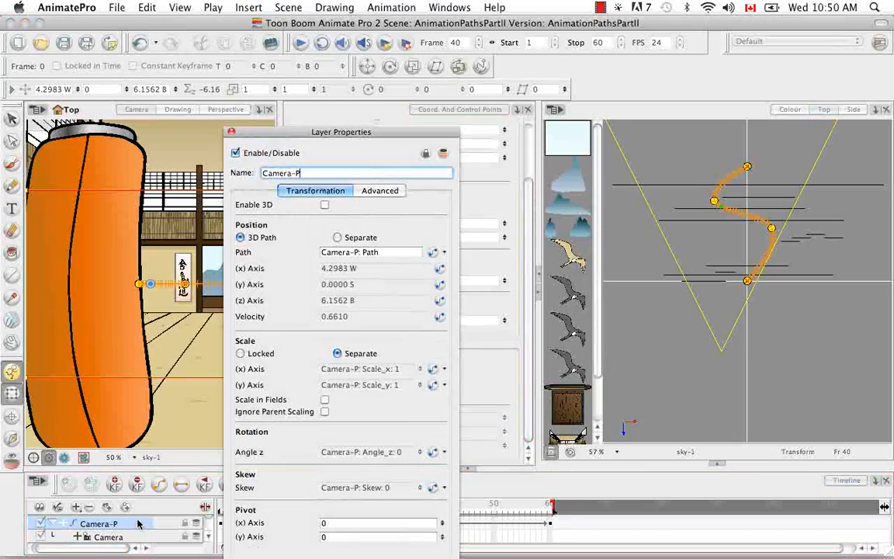
drag(396, 139, 518, 42)
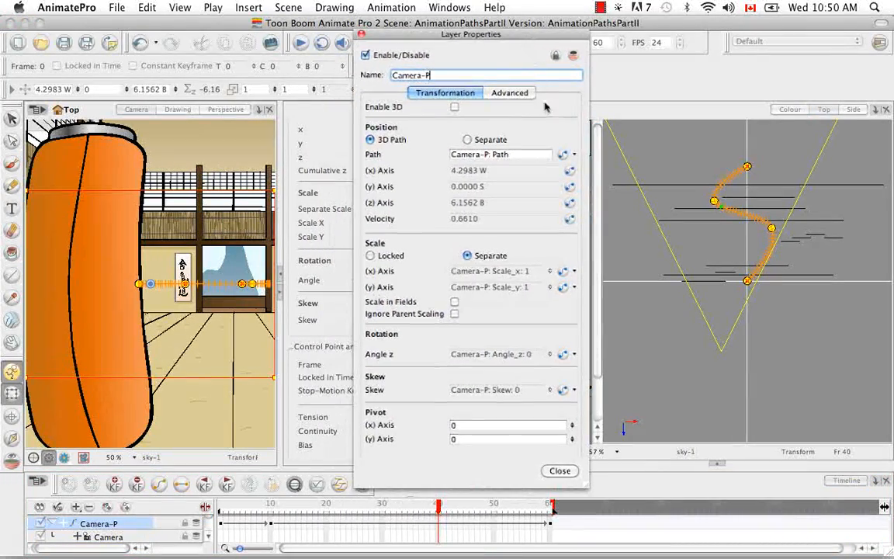
click(564, 154)
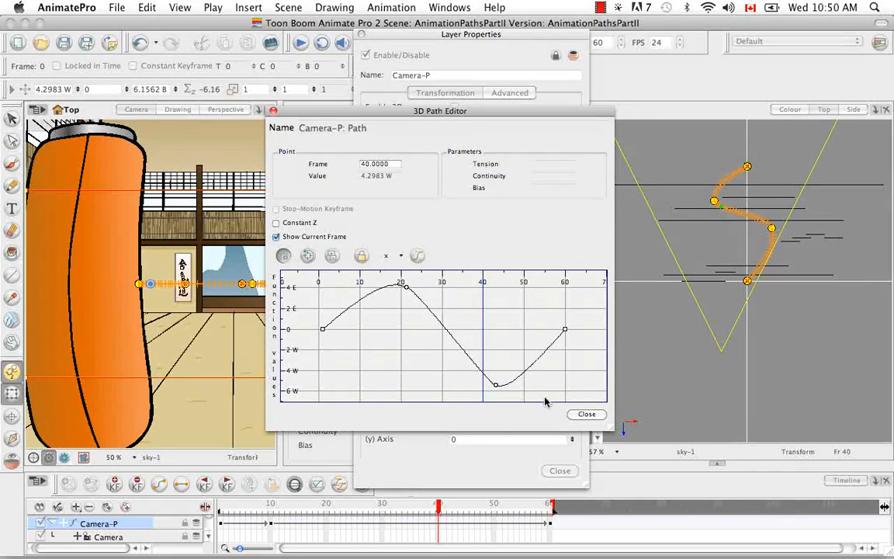
- Try locking the path point near frame 21 in time in the path editor, release it and close both dialogs
click(405, 290)
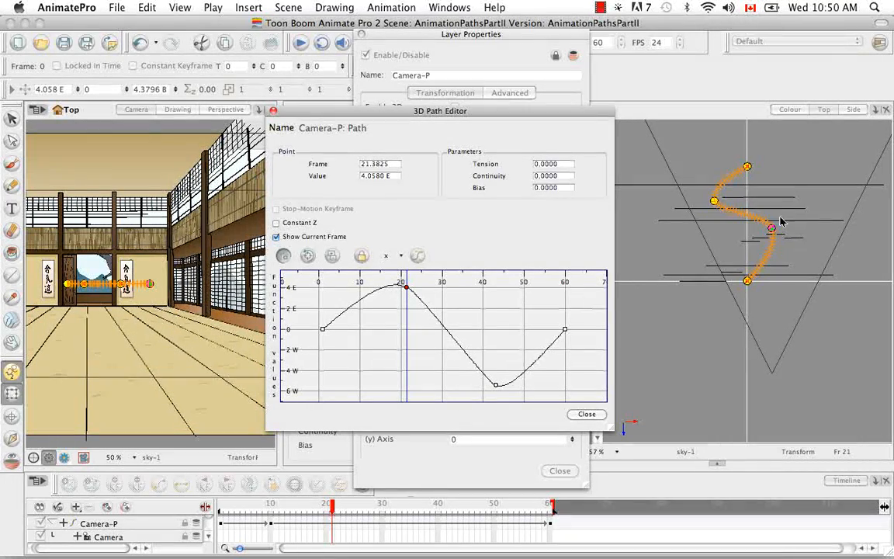
click(361, 257)
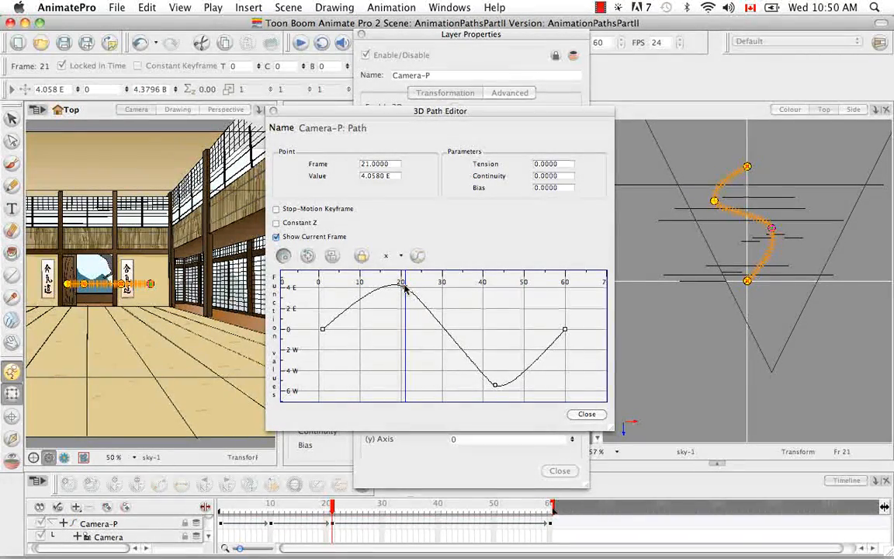
click(365, 258)
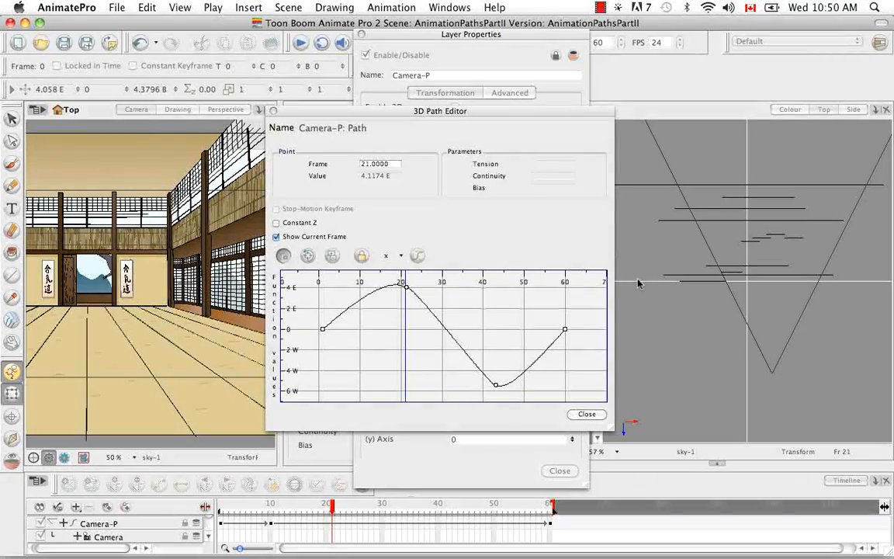
click(586, 415)
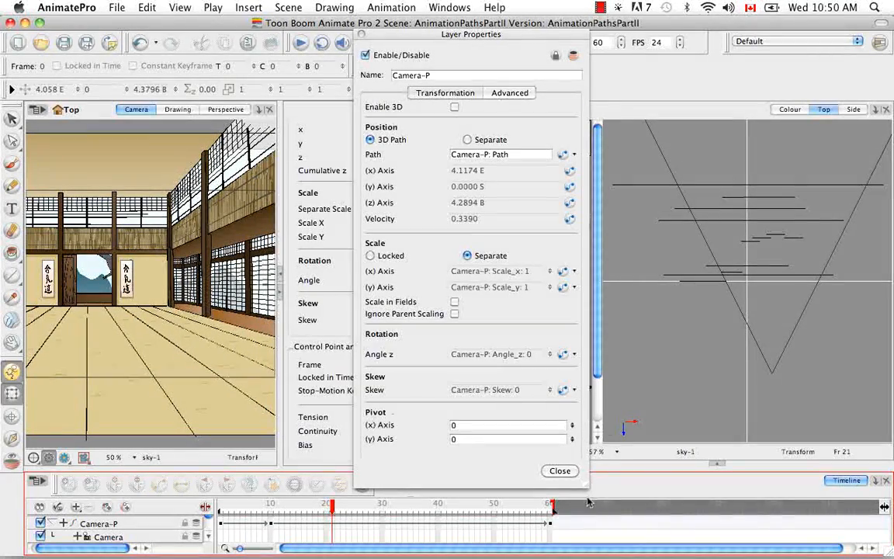
click(559, 472)
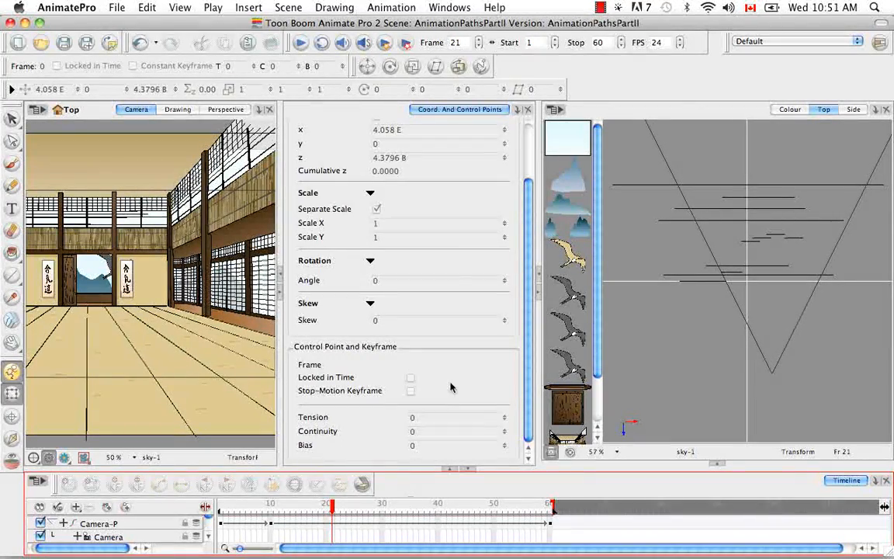
- Select the Camera-P path's control point at 5.4709 W, 6.6484 B and set its tension to 1
click(100, 523)
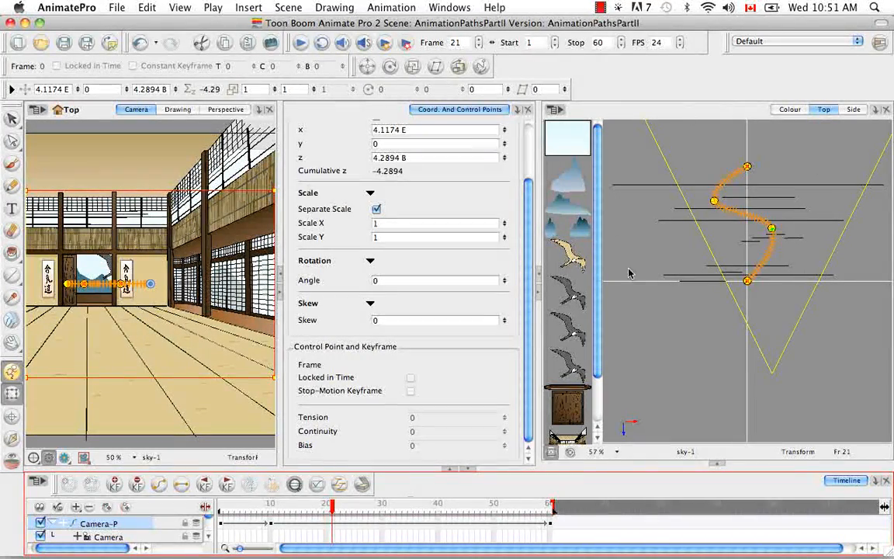
click(714, 202)
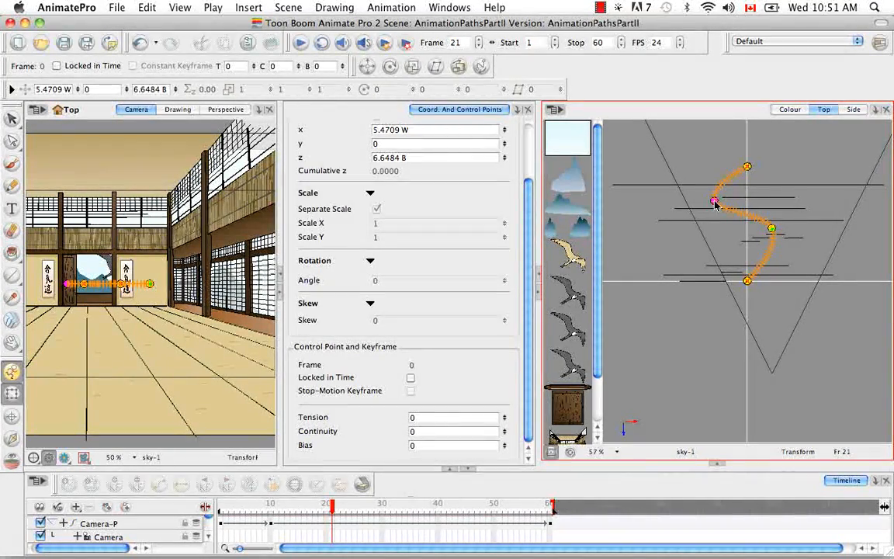
drag(504, 419, 503, 382)
drag(377, 377, 454, 143)
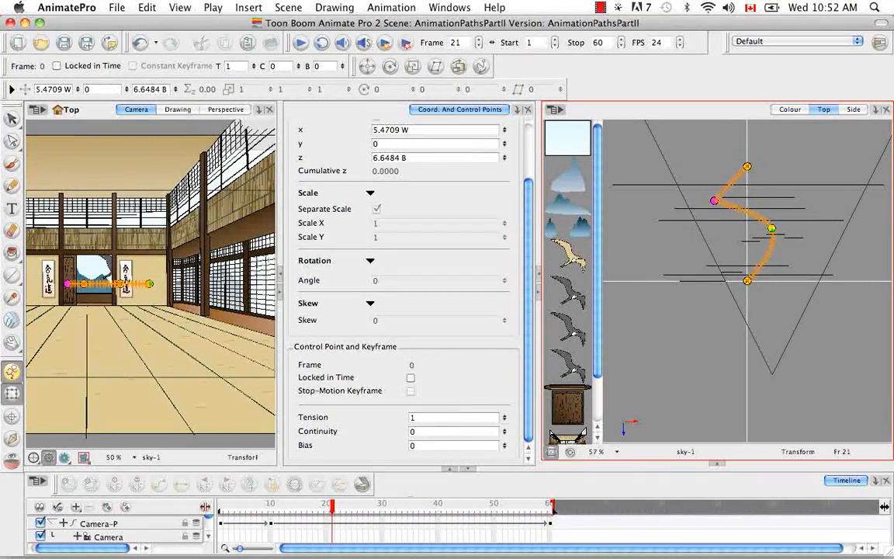
- Lower the selected control point's tension to -1
click(504, 420)
click(504, 420)
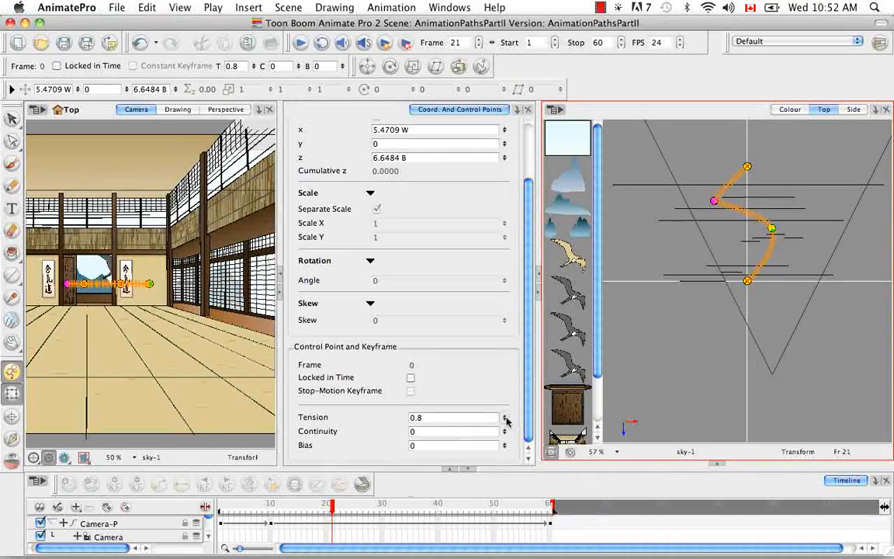
drag(505, 423, 506, 470)
drag(504, 419, 505, 501)
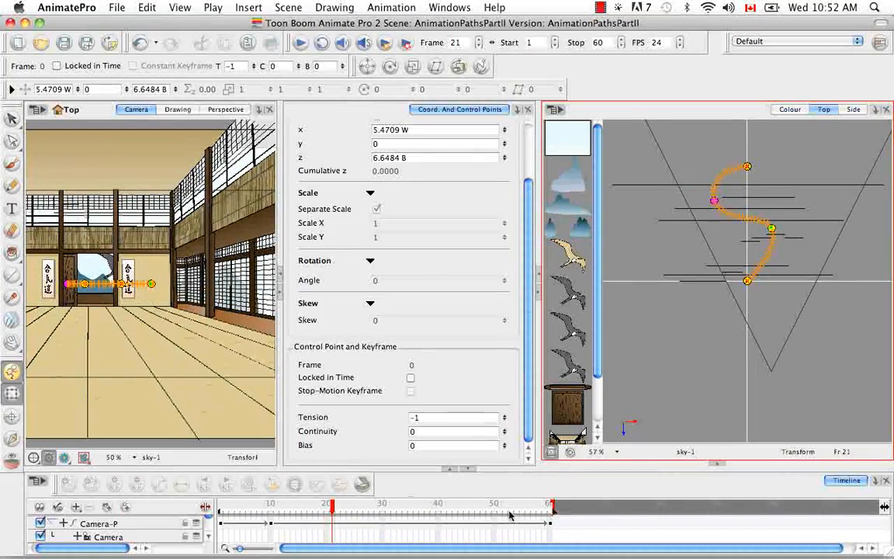
- Reset the control point's tension to 0
double_click(446, 419)
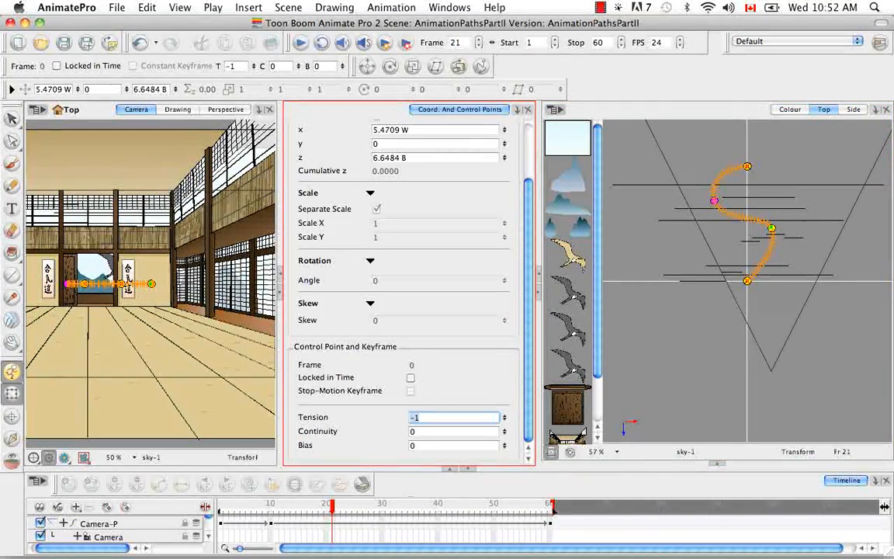
text(0)
key(Return)
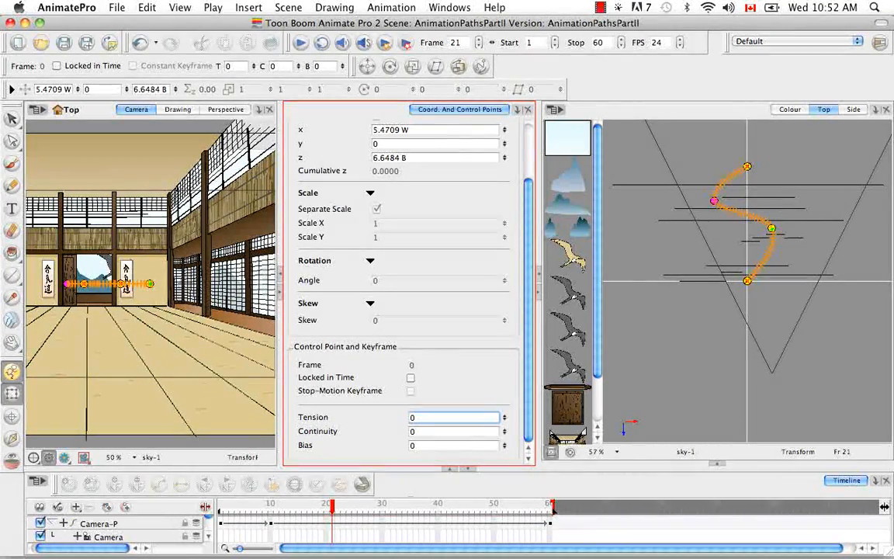
- Try continuity values of 1 and 0.72 on the selected control point and reset its continuity to 0
drag(504, 432, 505, 433)
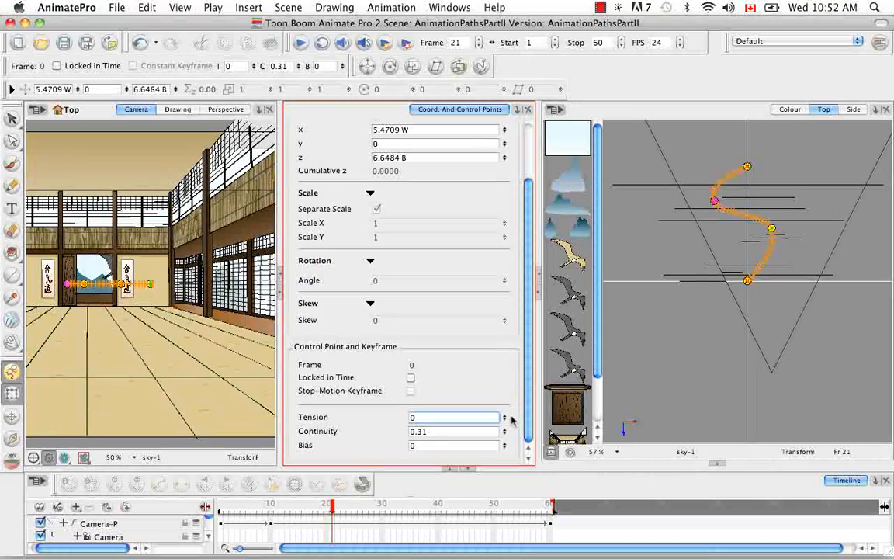
drag(507, 369, 506, 326)
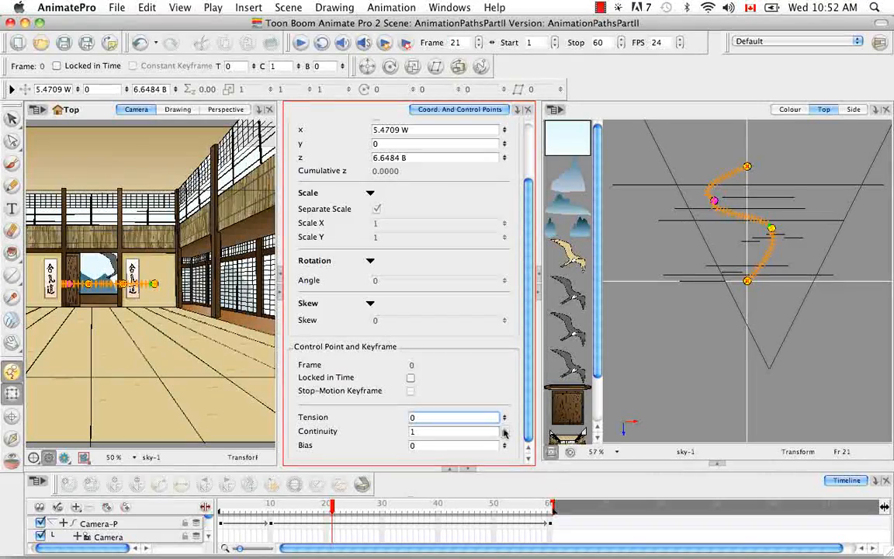
key(Tab)
text(0.72)
key(Return)
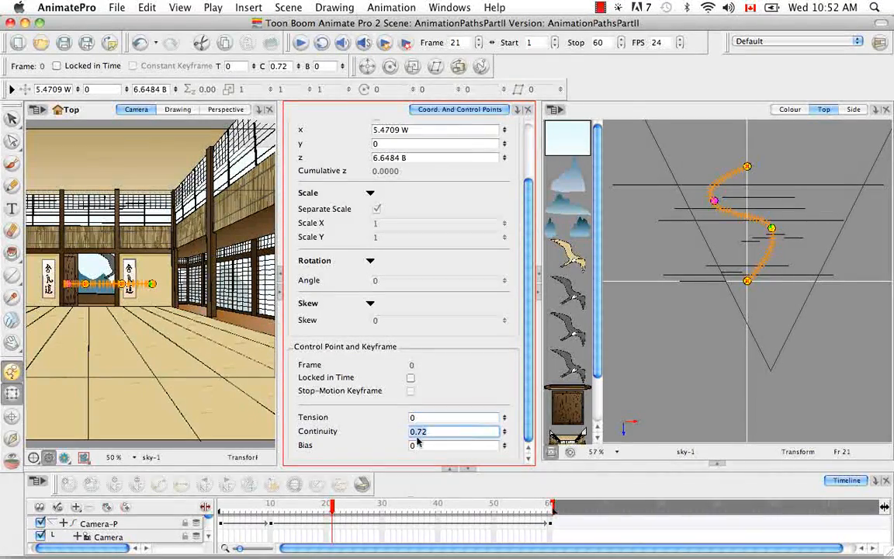
text(0)
key(Return)
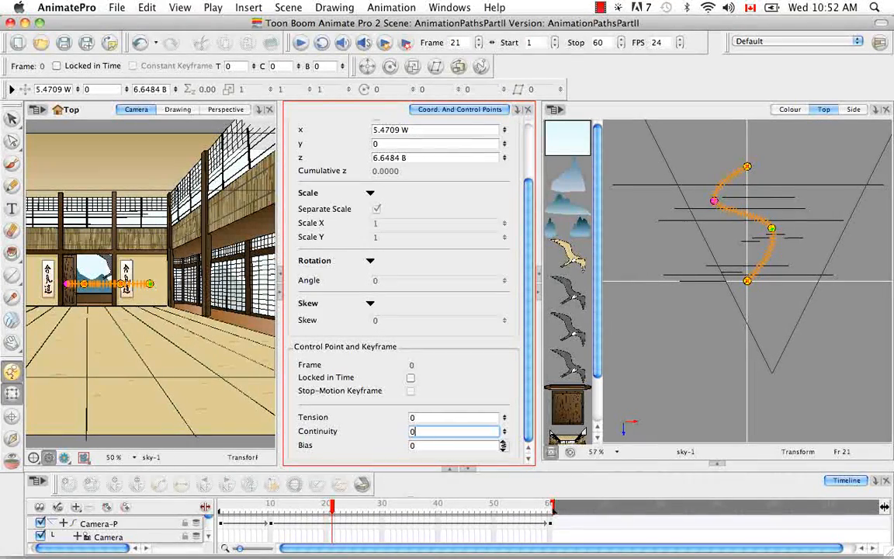
- Try bias values of 0.9 and -1 on the selected control point and reset its bias to 0
drag(504, 444, 510, 365)
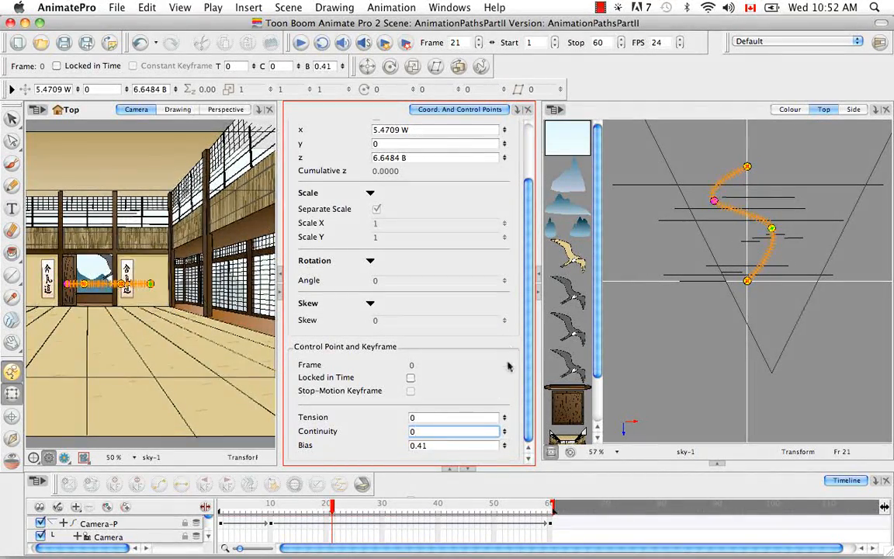
drag(505, 446, 502, 342)
click(505, 443)
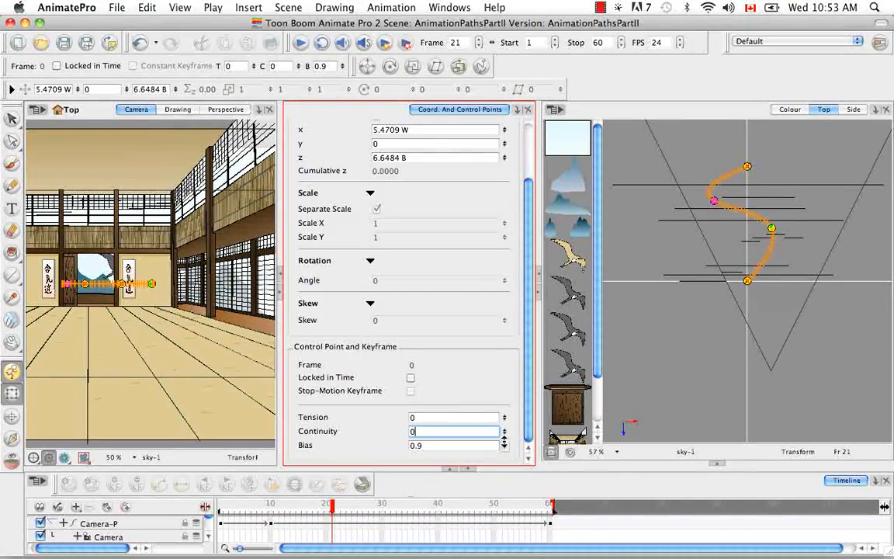
drag(504, 445, 512, 499)
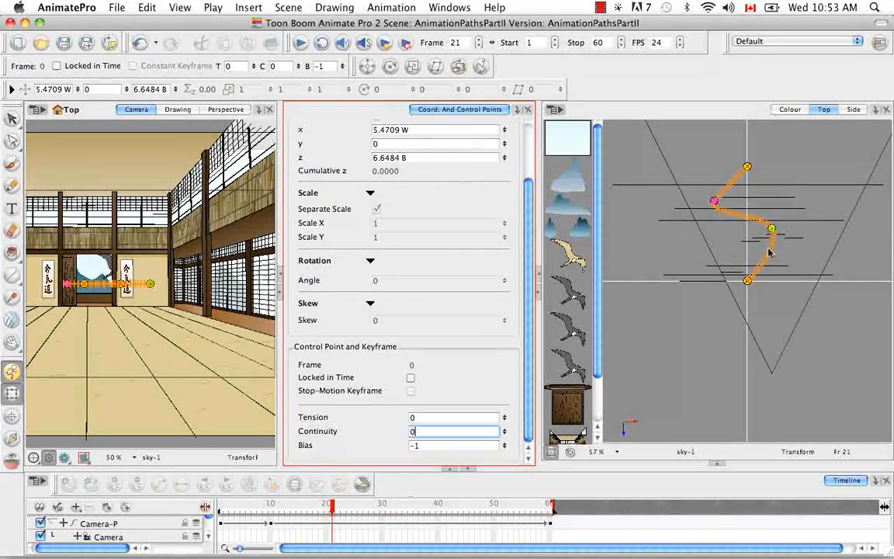
key(Tab)
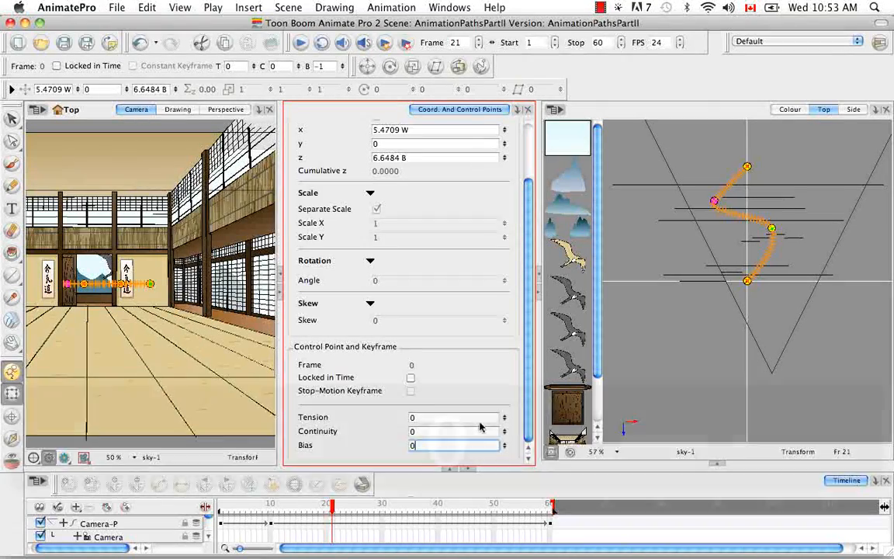
text(0)
key(Return)
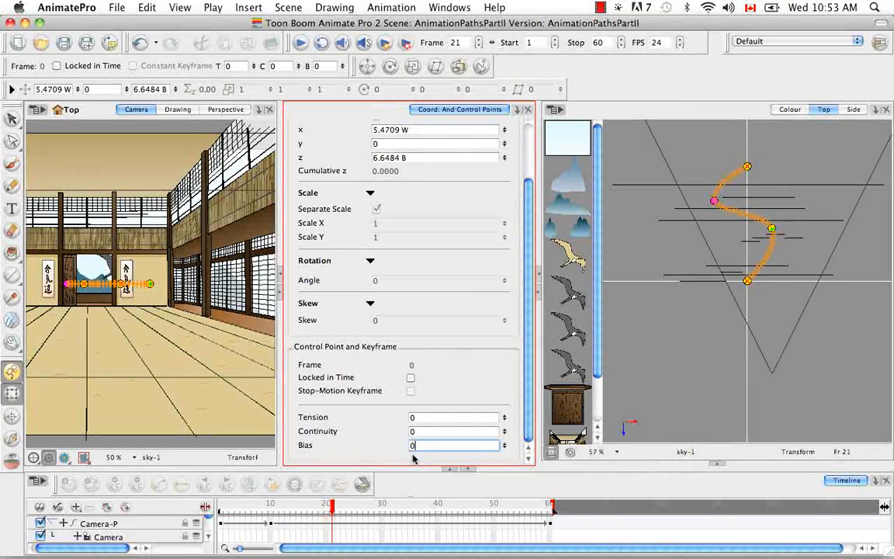
- Review the default control point tension, continuity and bias in the Camera preferences, and close the preferences
click(67, 7)
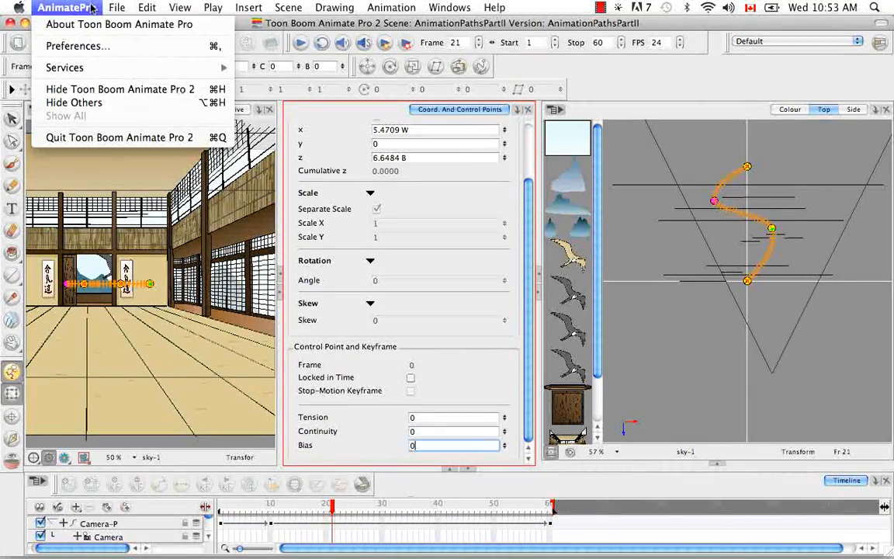
click(96, 50)
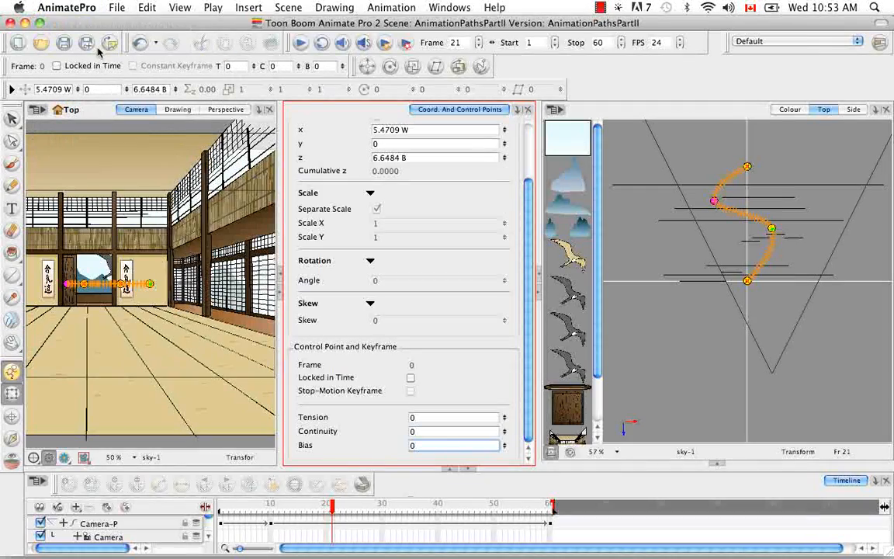
click(265, 47)
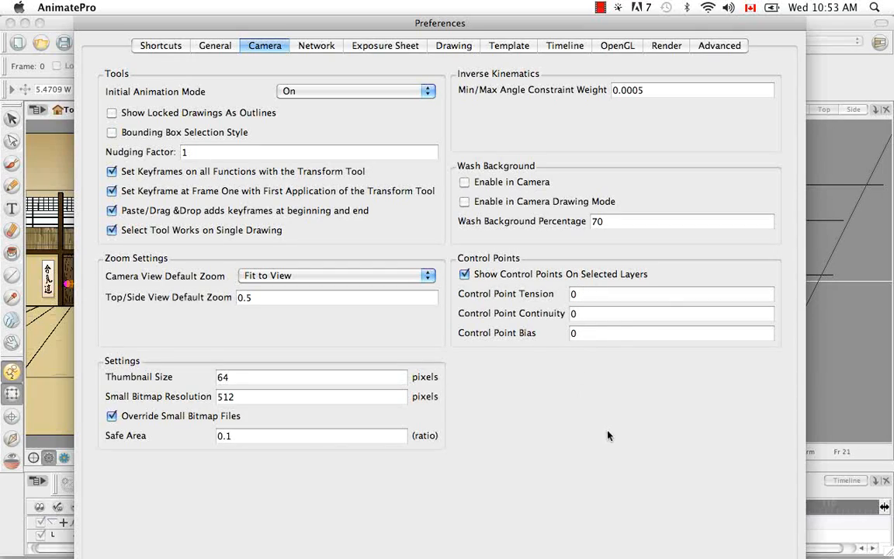
key(Return)
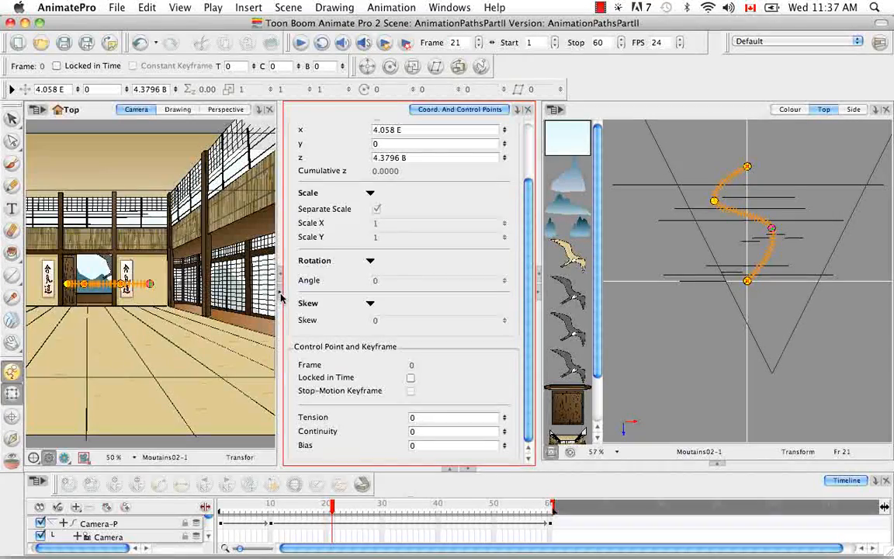
- Play the camera move from frame 1 in an enlarged Camera view, bring back the coordinates view and return to frame 1
click(278, 295)
click(221, 504)
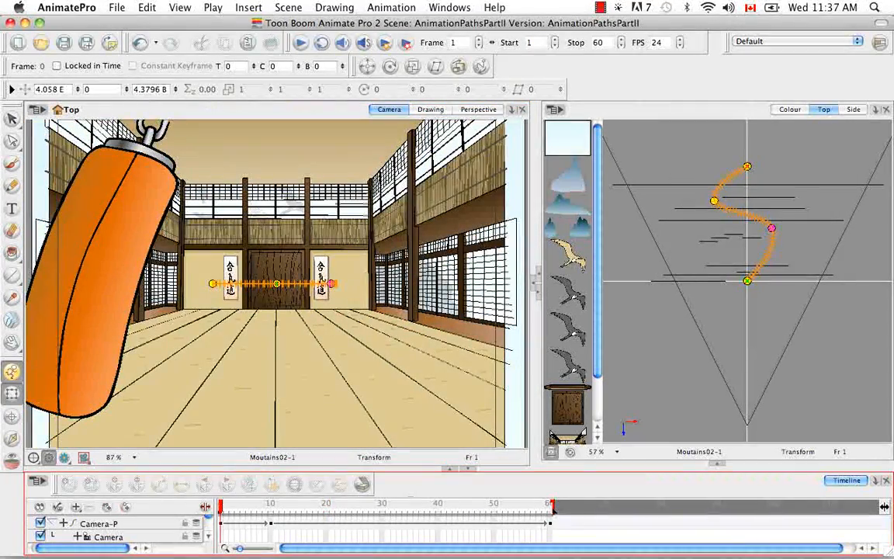
click(300, 44)
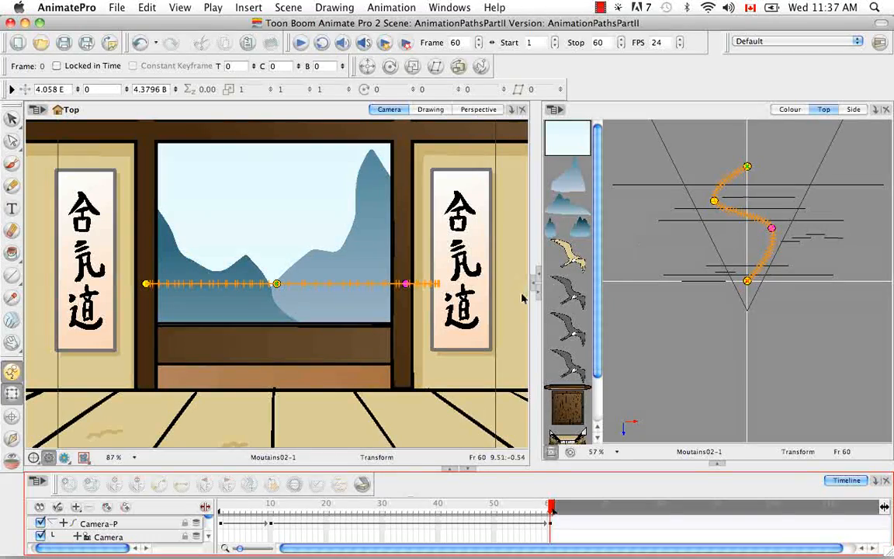
click(534, 276)
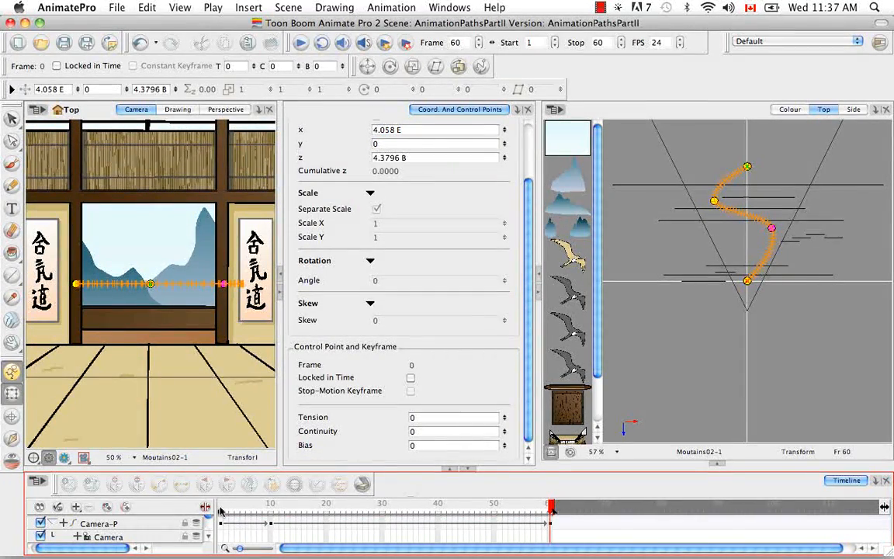
click(221, 510)
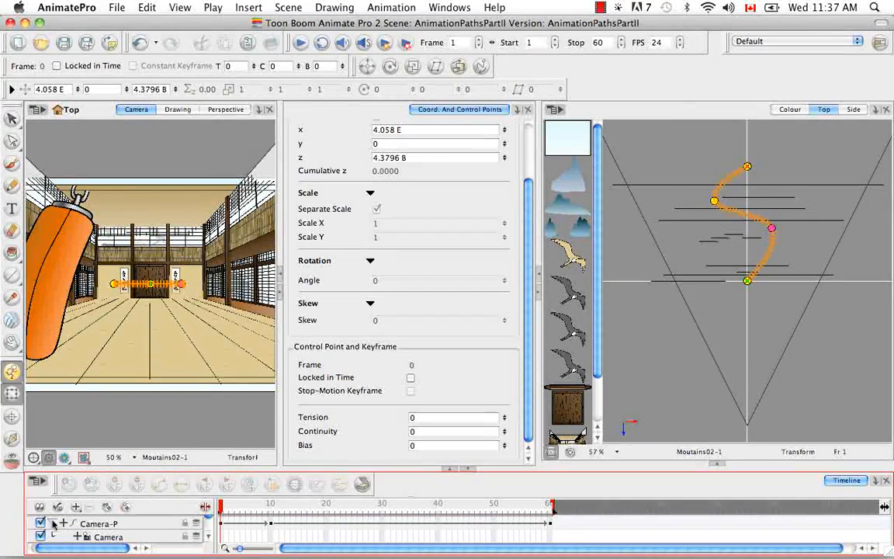
- Hide the Punchingbag-P, Dojo, door-P and balcony layers in the timeline
scroll(208, 531, down, 3)
scroll(208, 531, down, 6)
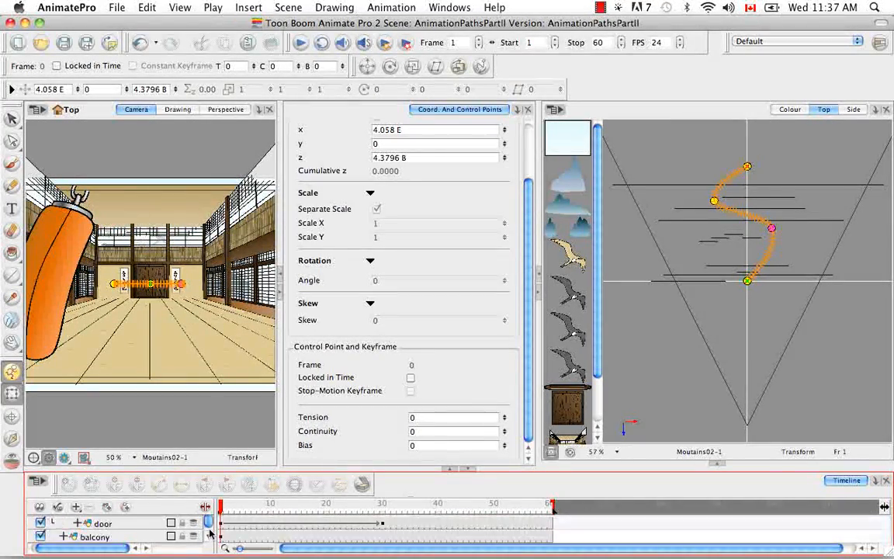
scroll(210, 531, down, 1)
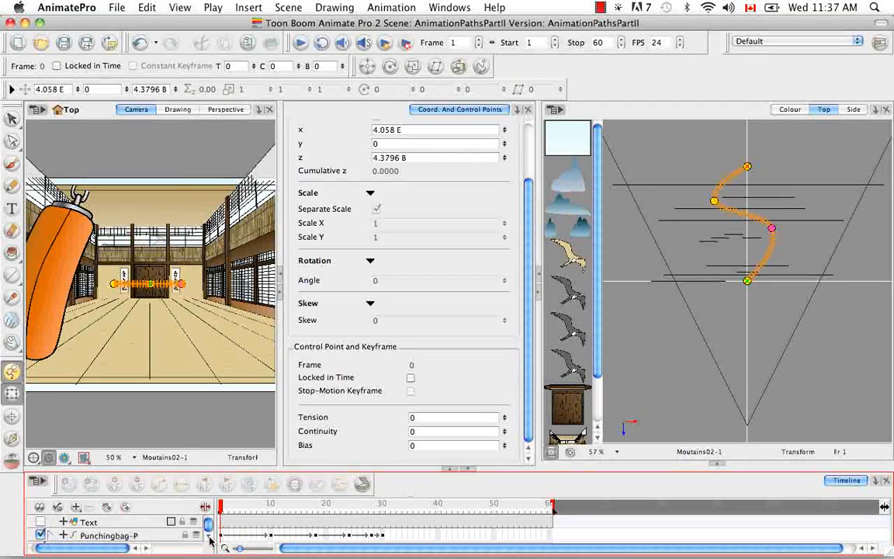
click(40, 535)
scroll(208, 530, down, 1)
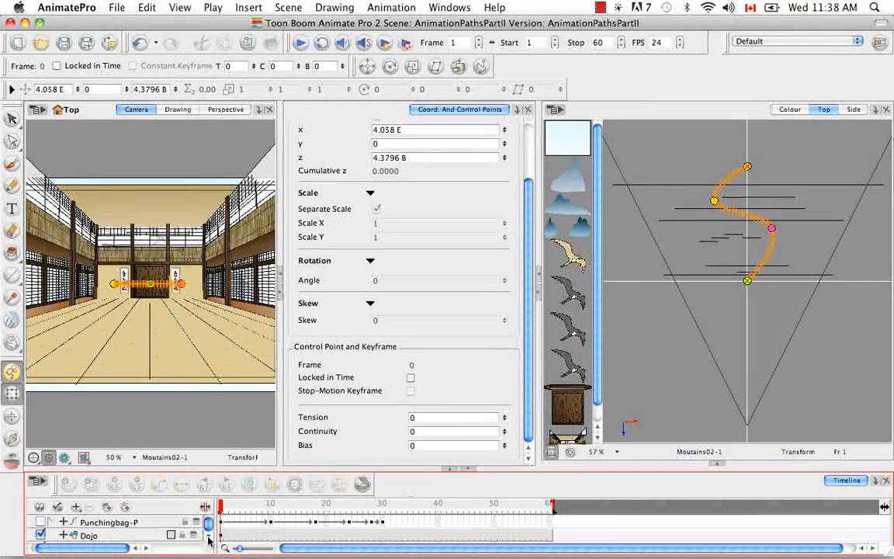
click(165, 533)
scroll(181, 530, down, 2)
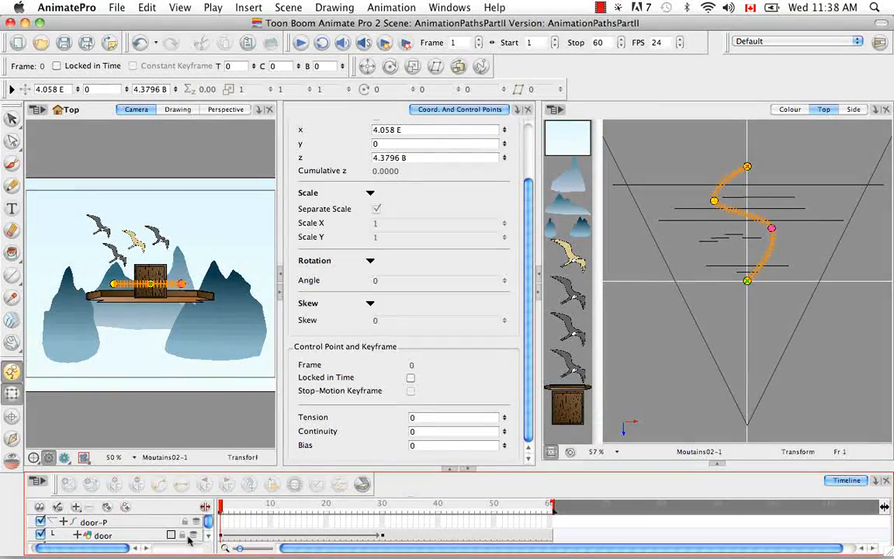
click(40, 522)
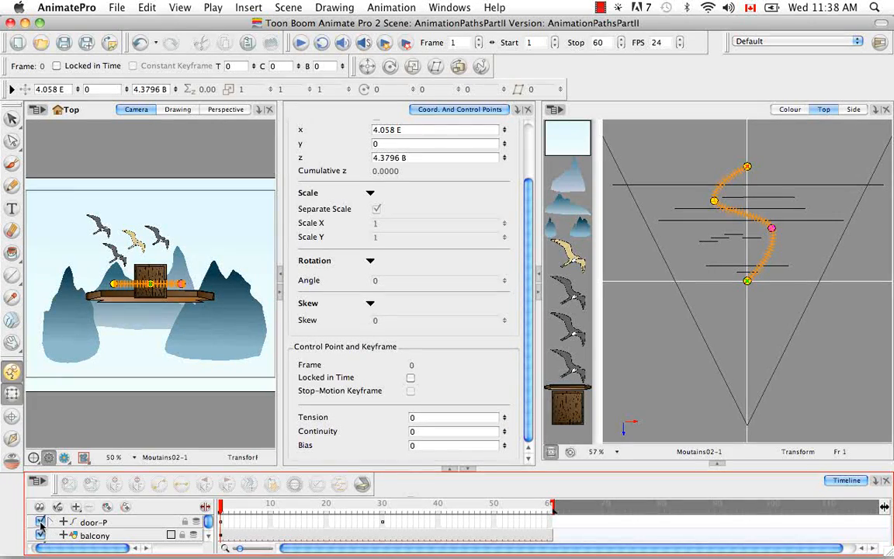
click(40, 535)
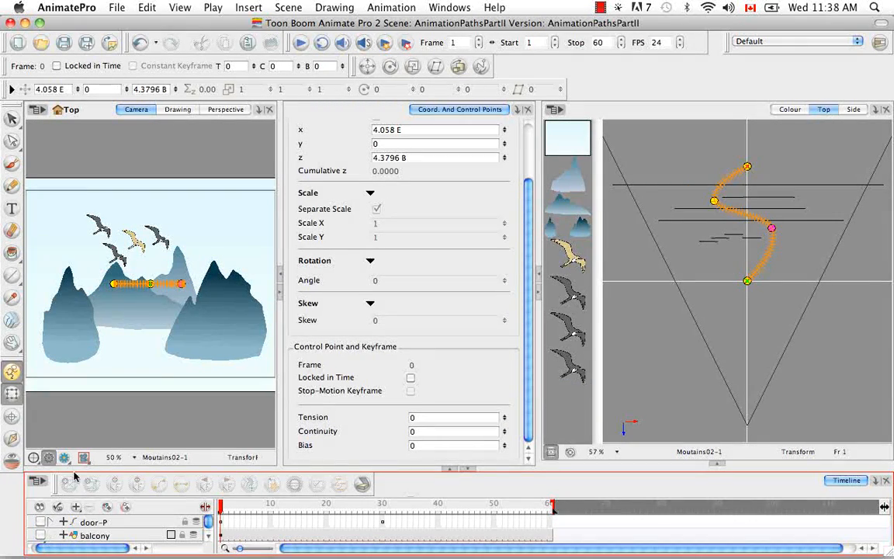
- Enlarge the Camera view, select the Birds-P peg and scrub through its motion, ending at frame 1
click(280, 288)
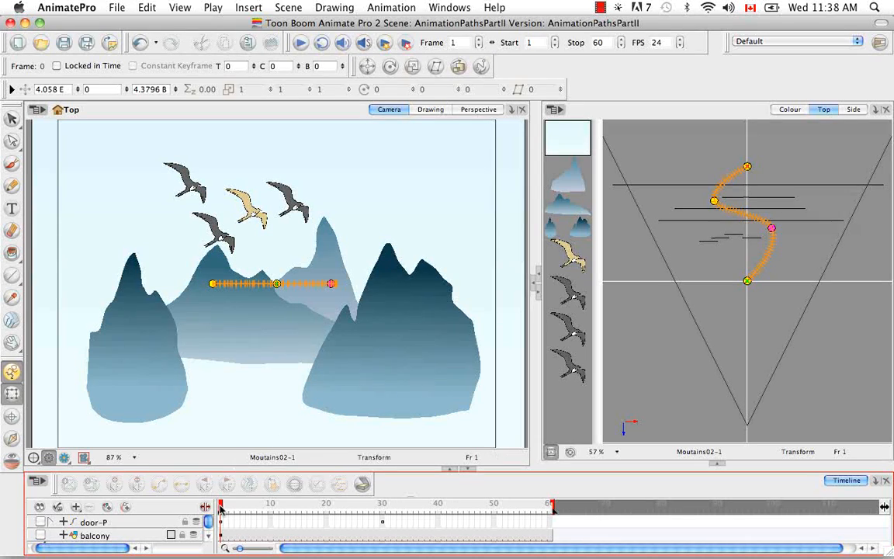
click(208, 537)
click(208, 539)
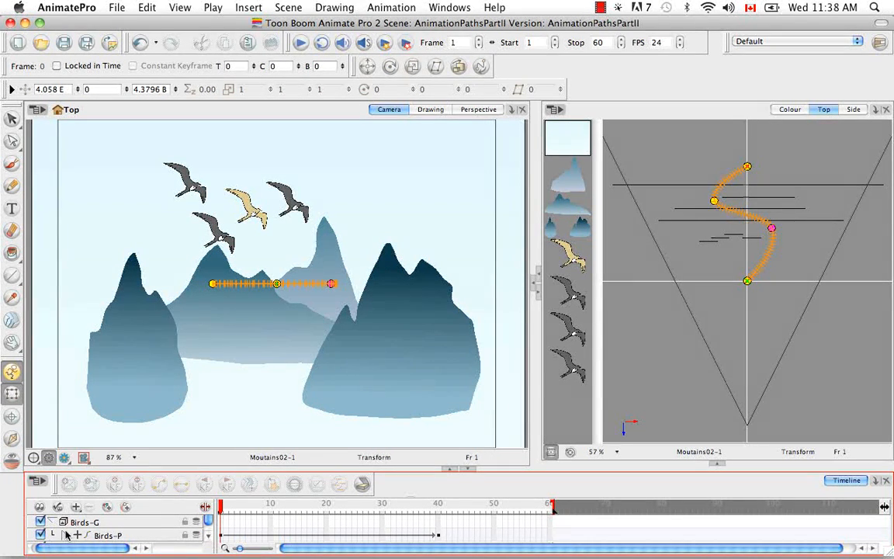
click(208, 538)
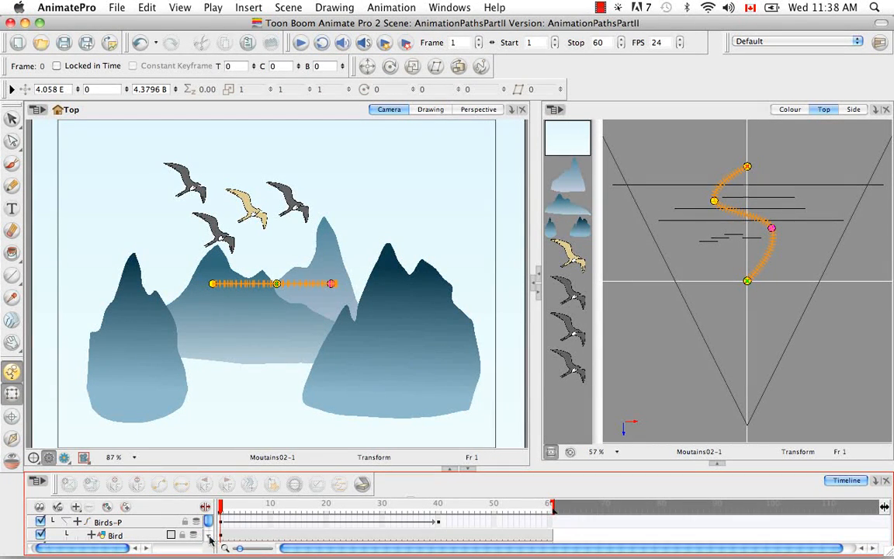
click(133, 524)
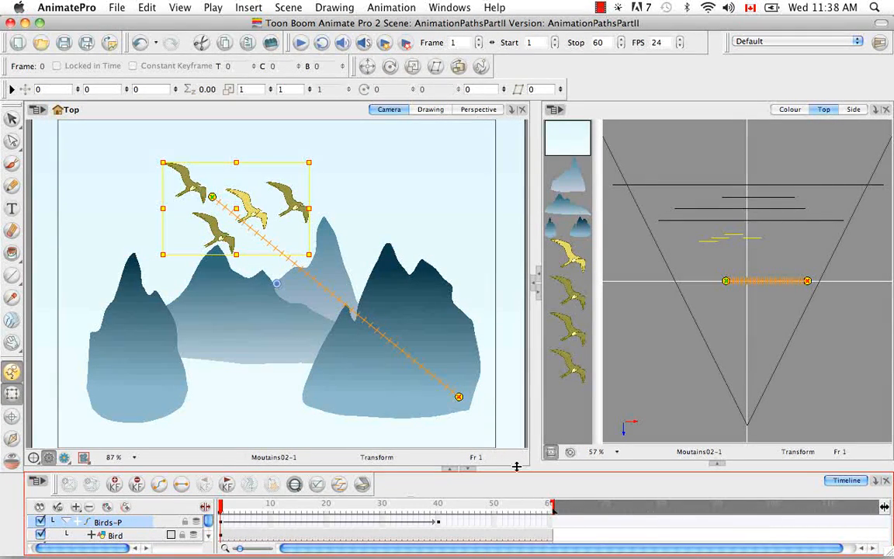
drag(247, 505, 221, 525)
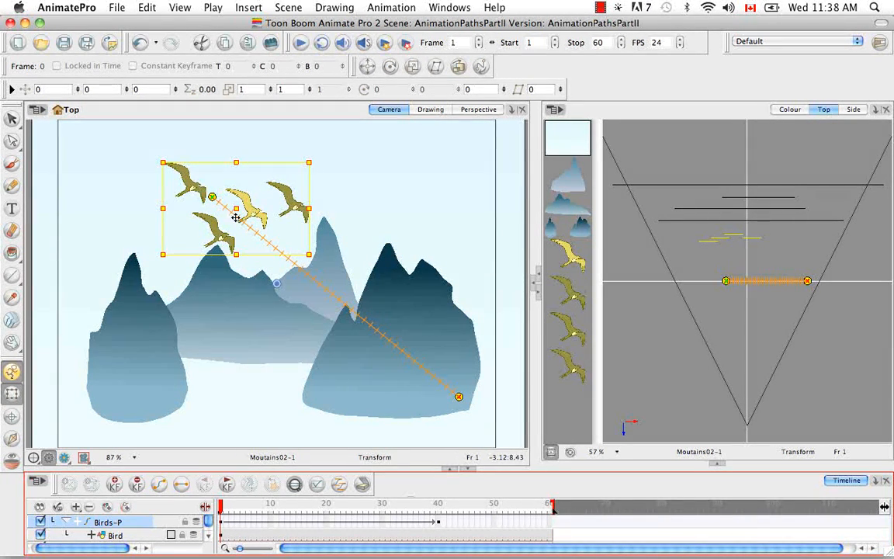
mouse_move(221, 509)
mouse_down()
mouse_move(444, 506)
mouse_move(222, 508)
mouse_up()
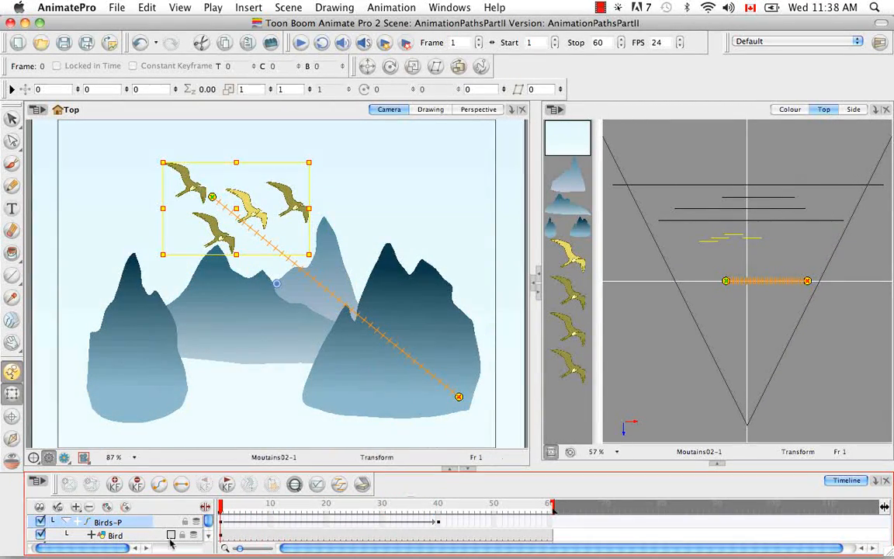
- Disable the Camera-P peg in the timeline and keep the playhead at frame 1
scroll(210, 544, down, 5)
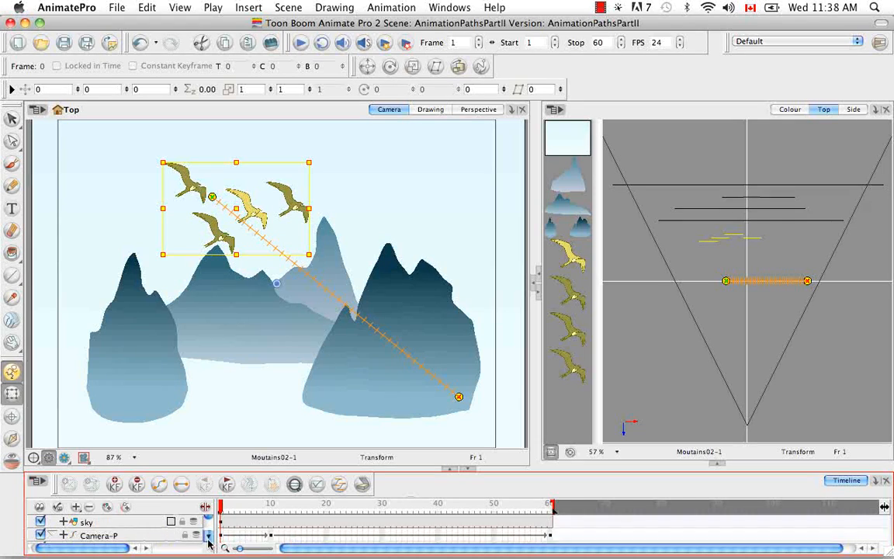
scroll(55, 532, up, 1)
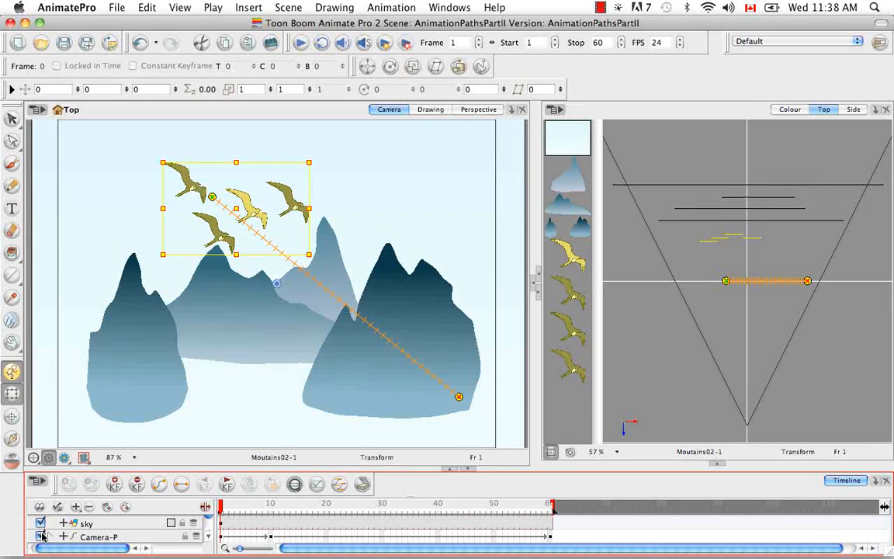
mouse_move(222, 509)
mouse_down()
mouse_move(477, 509)
mouse_move(225, 506)
mouse_up()
key(comma)
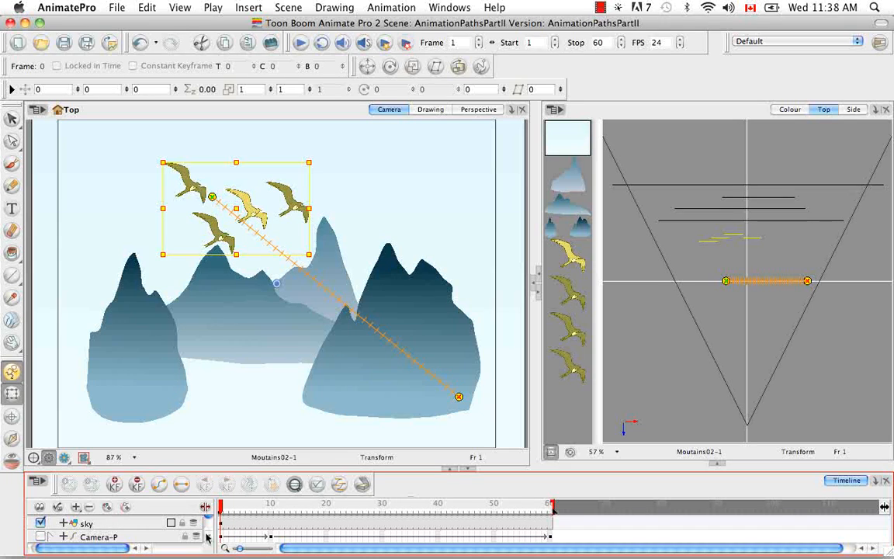
- Add a control point to the Birds-P path at frame 20 and move it to about 4.14 E, 11.38 S
scroll(208, 534, up, 8)
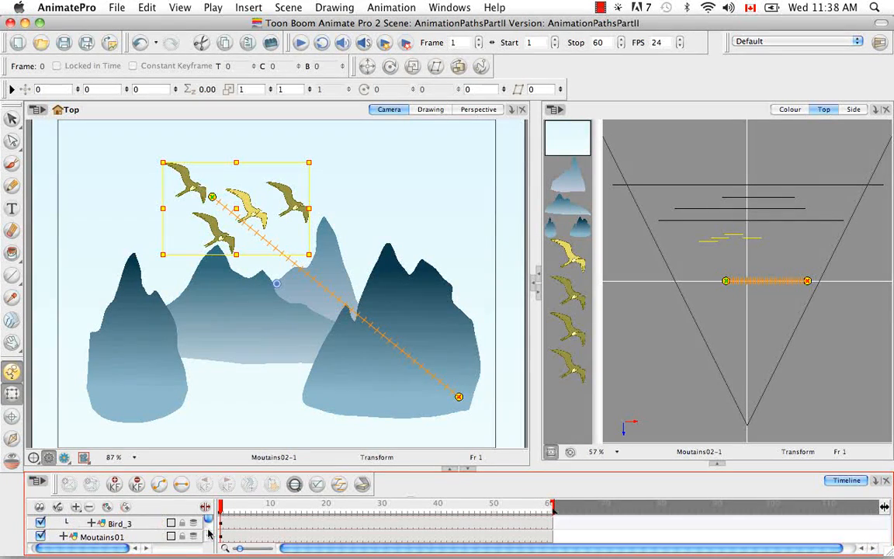
scroll(208, 534, up, 1)
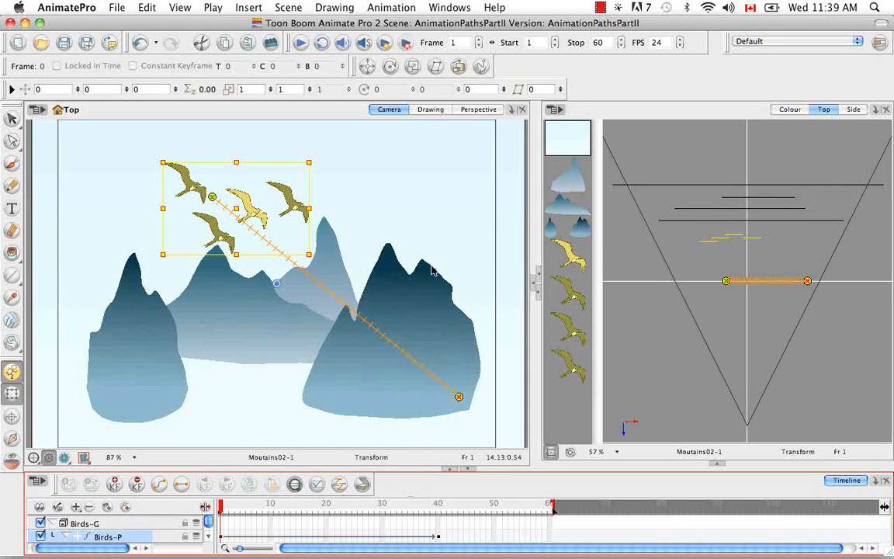
drag(222, 508, 328, 503)
click(332, 294)
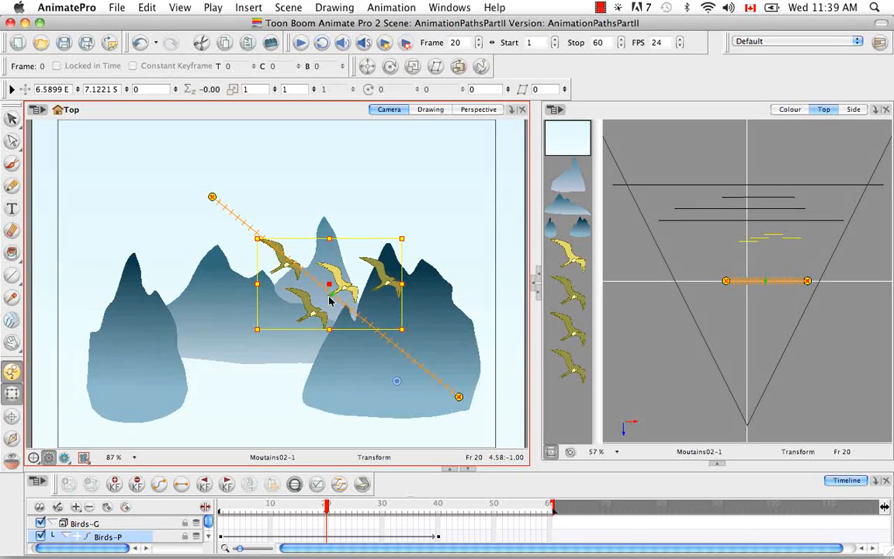
key(p)
drag(332, 294, 288, 355)
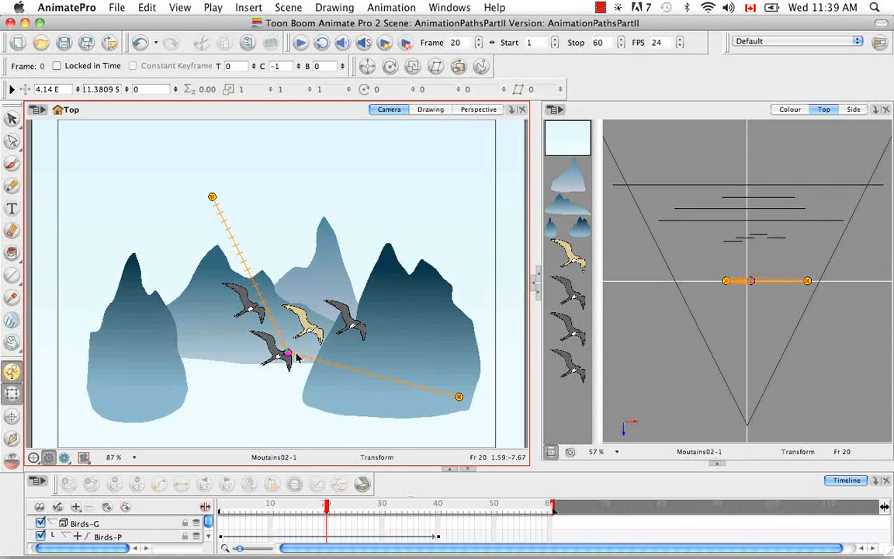
- Apply the Linear Motion command to the frame 20 control point to curve the path, and return to frame 1
click(392, 9)
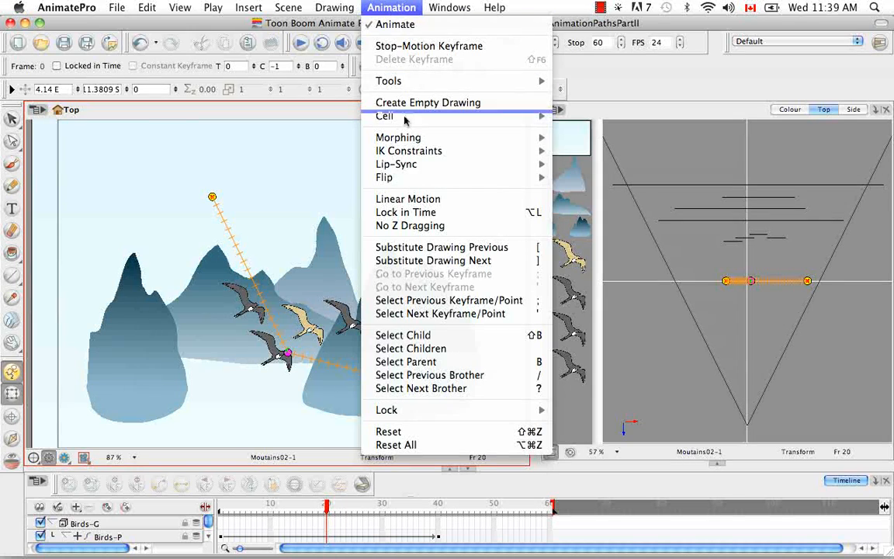
click(420, 197)
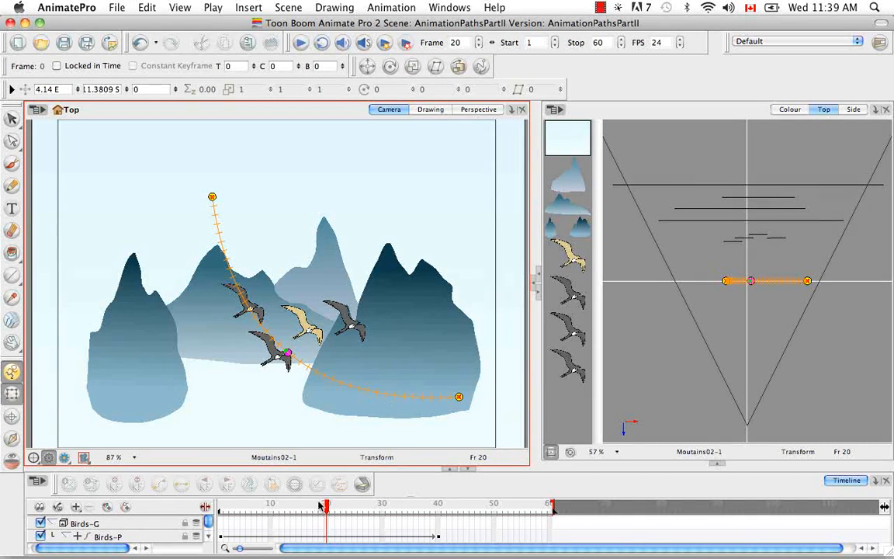
drag(327, 511, 217, 505)
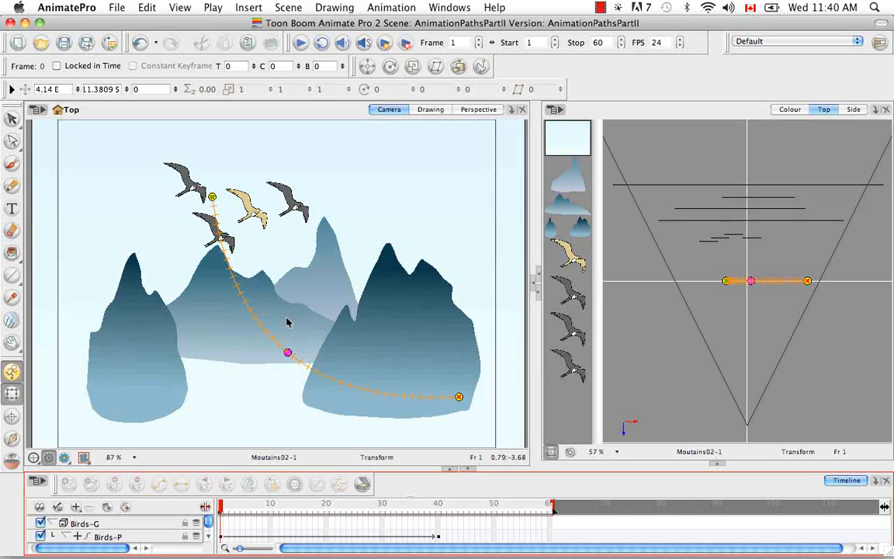
- Bring back the coordinates view, reveal the timeline's parameter values and locate the Bird layers under Birds-P
click(534, 285)
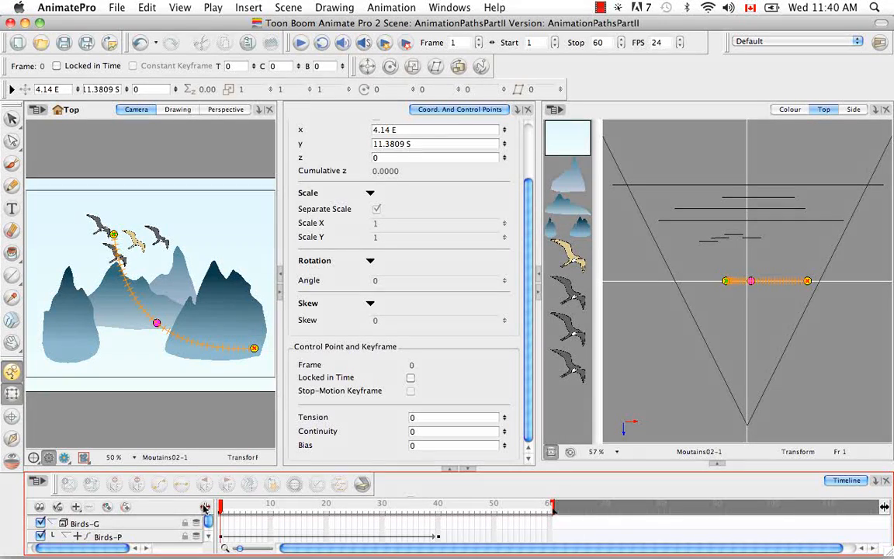
drag(217, 532, 317, 534)
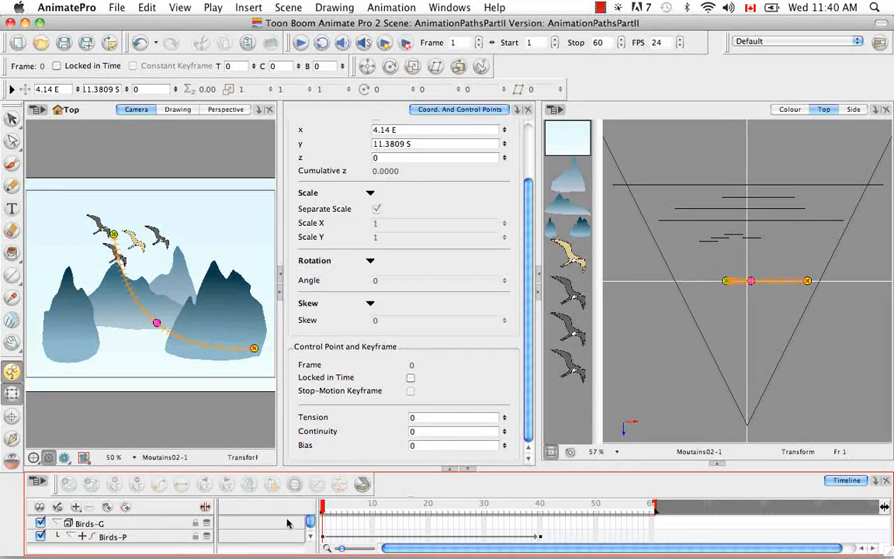
click(312, 538)
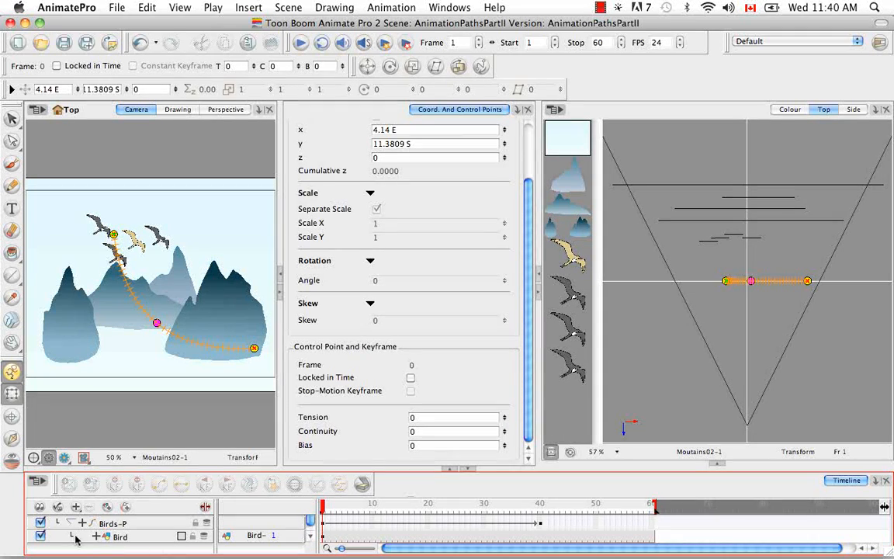
click(312, 539)
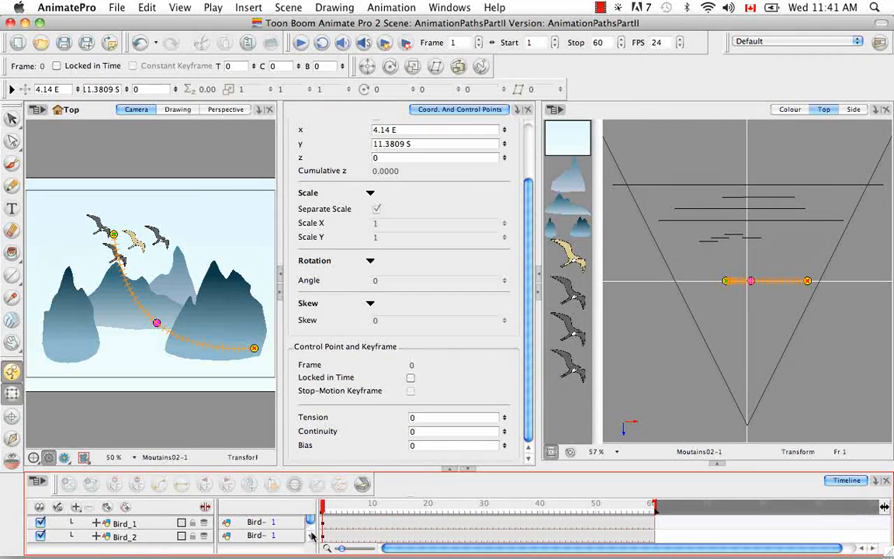
- Expand the Bird layer's parameters, widen the layer list and open its Pos z value for editing
click(123, 524)
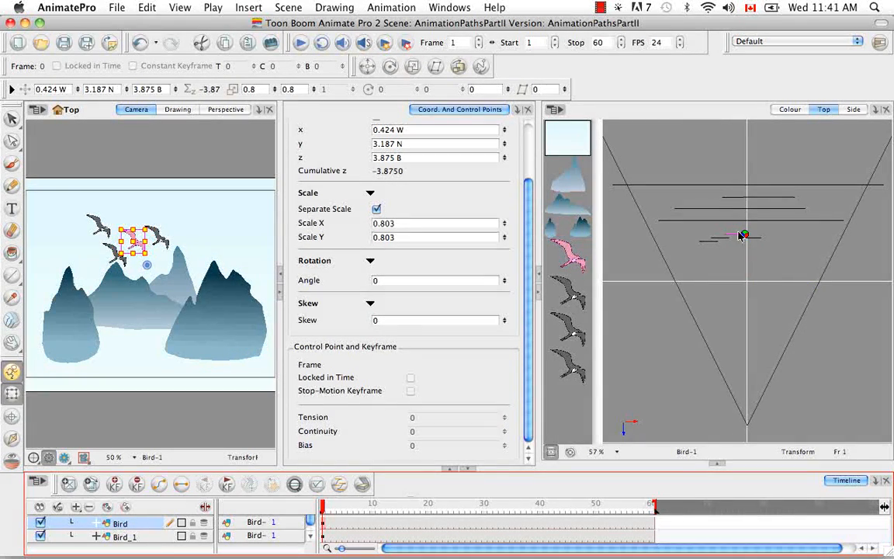
click(101, 525)
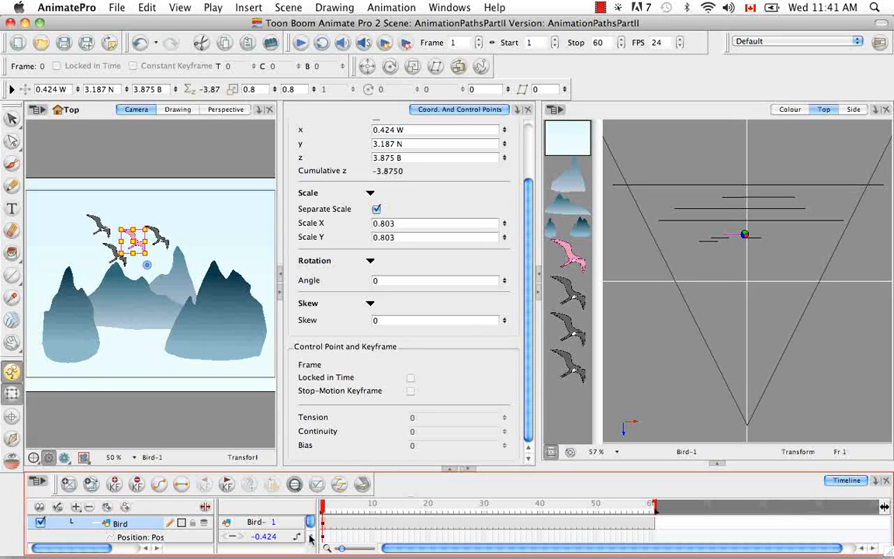
drag(215, 505, 235, 507)
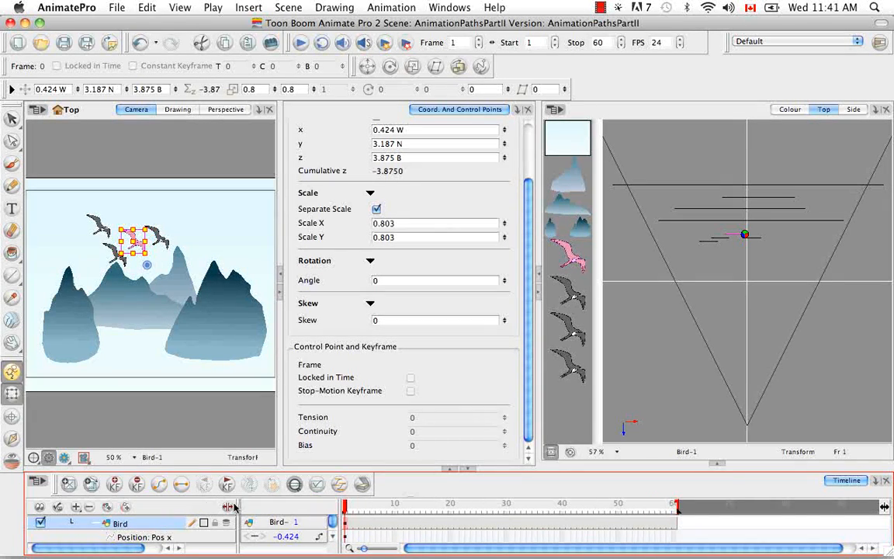
click(334, 539)
click(333, 539)
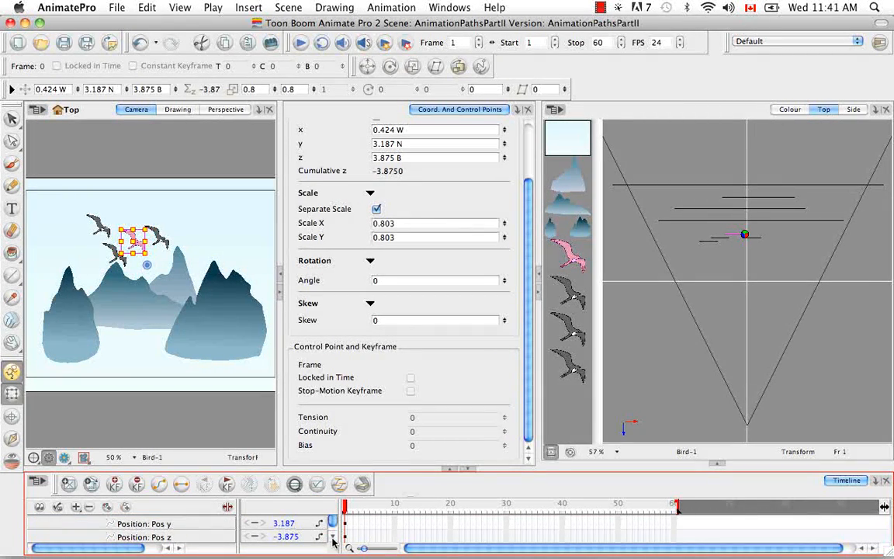
click(289, 536)
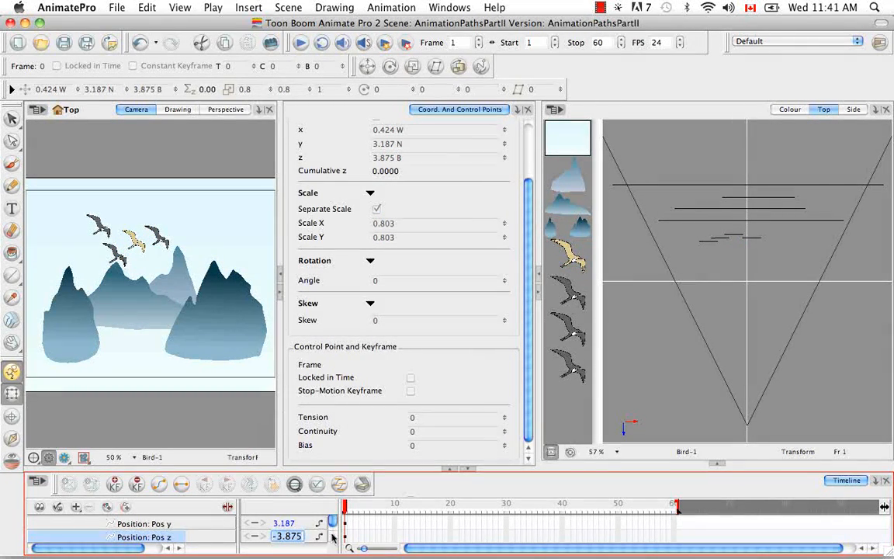
- Expand the Birds-P peg's parameters and set its Position: Path z value to 0.470 B
scroll(333, 530, up, 3)
scroll(334, 533, up, 1)
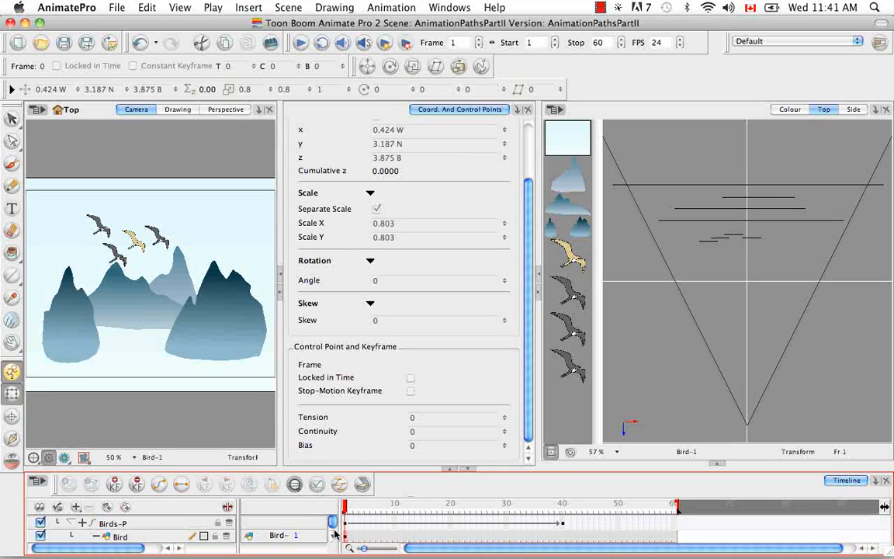
click(151, 524)
click(71, 523)
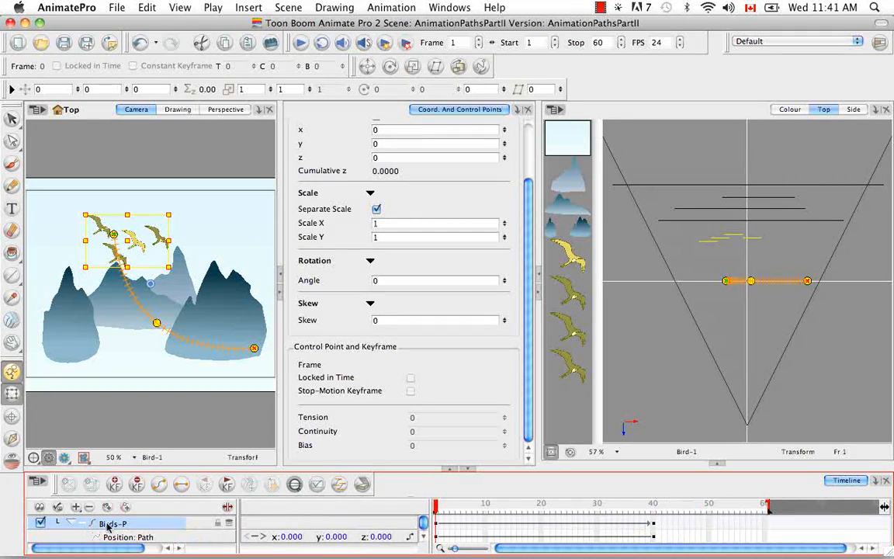
scroll(426, 544, down, 1)
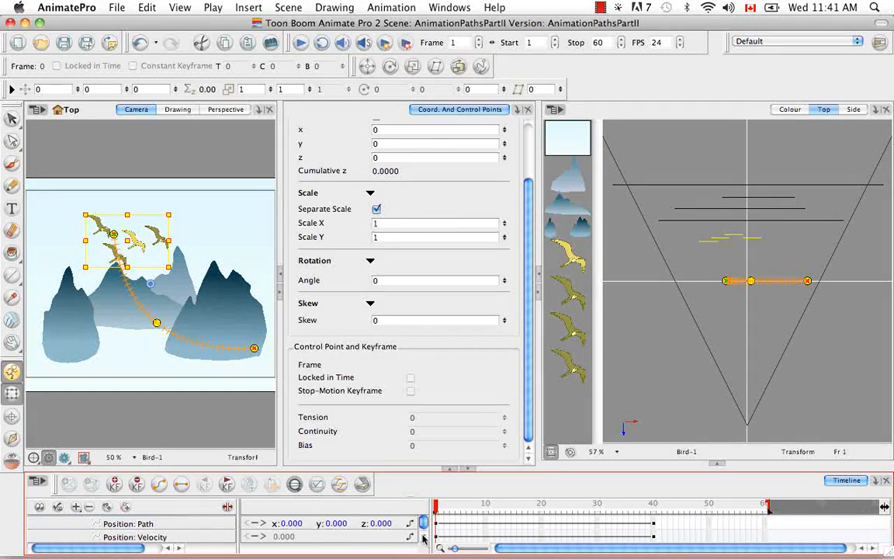
click(381, 524)
drag(381, 525, 347, 523)
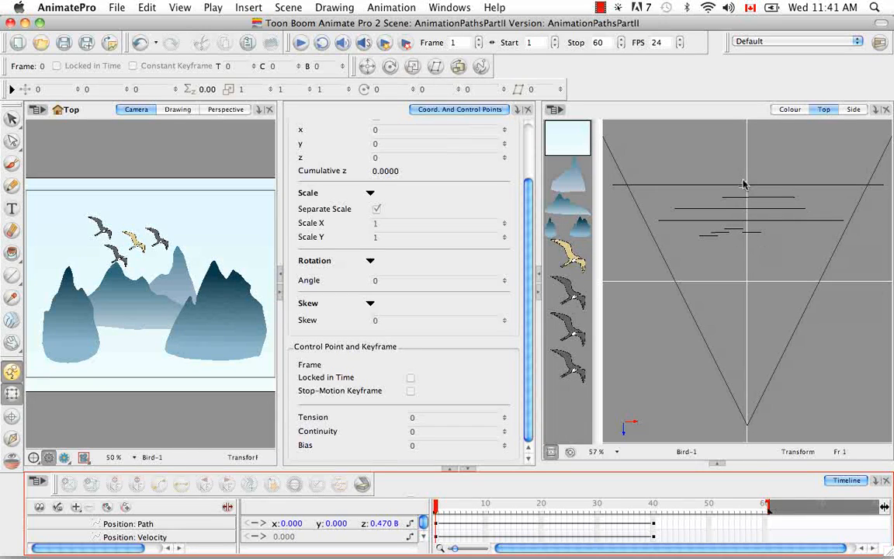
- Compare the Bird layer's separate Pos x, Pos y and Pos z parameters with the Birds-P peg's Path and Velocity parameters
scroll(427, 536, down, 6)
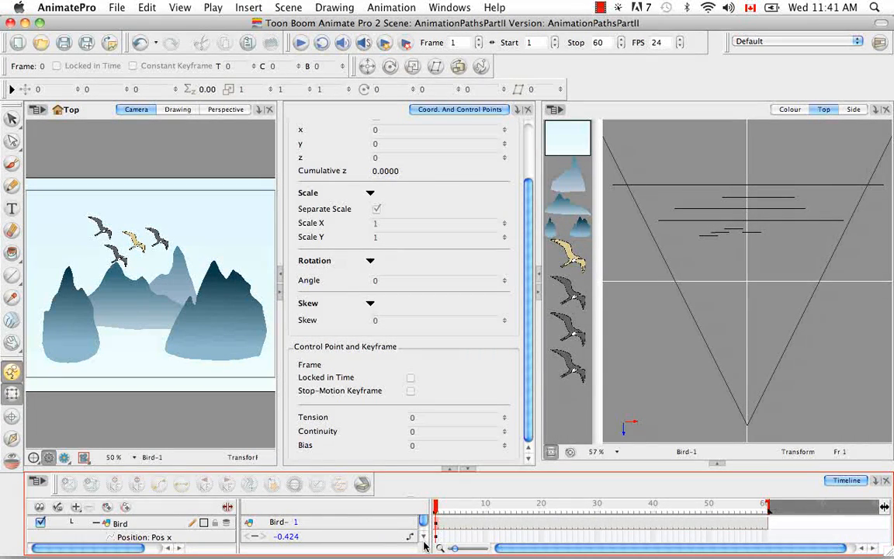
scroll(423, 542, down, 2)
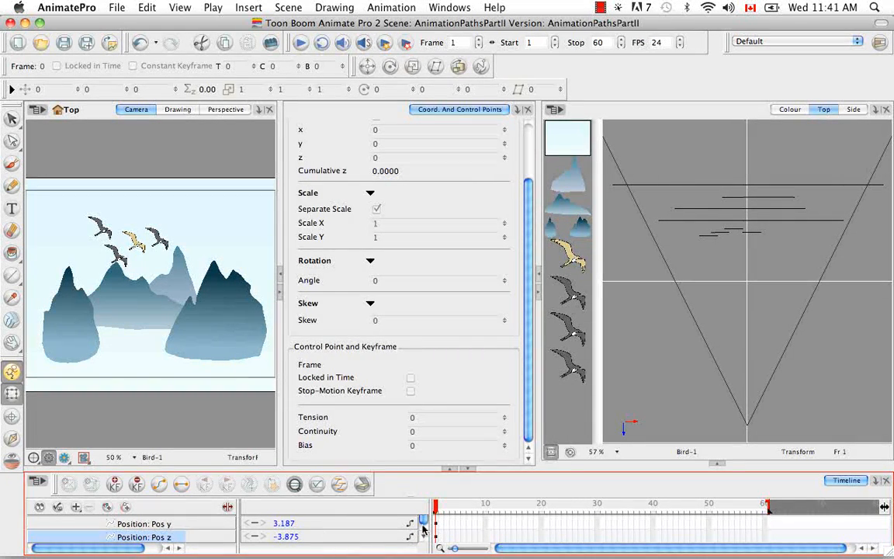
scroll(405, 535, up, 2)
click(148, 523)
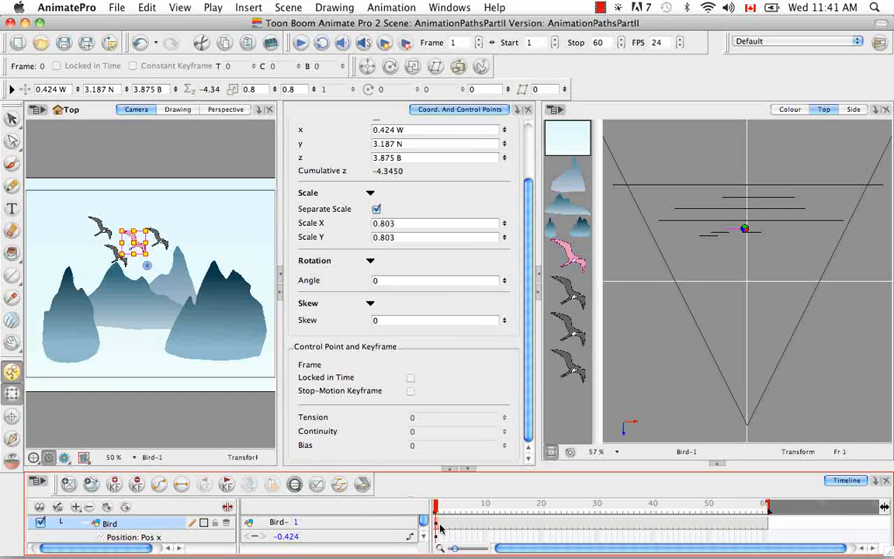
scroll(423, 542, down, 2)
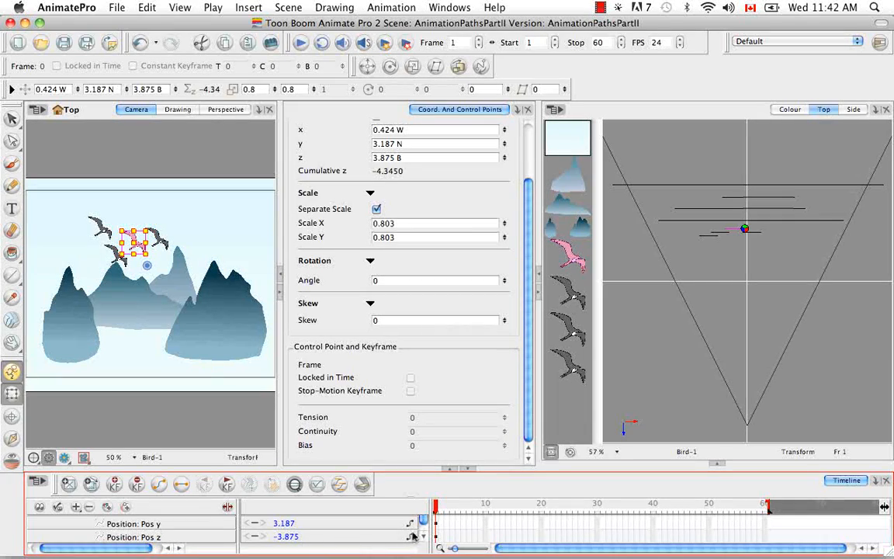
scroll(423, 530, down, 3)
scroll(423, 530, up, 4)
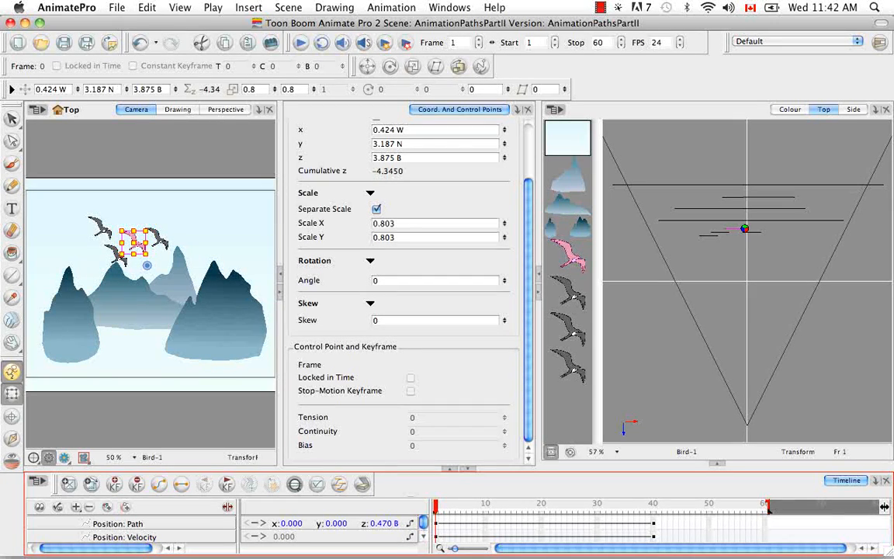
scroll(425, 540, up, 2)
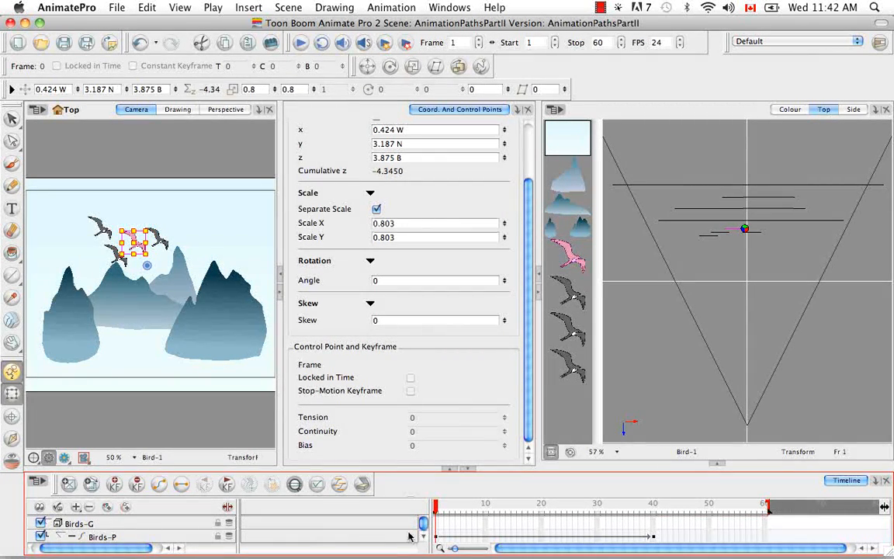
- Collapse the Birds-P parameters, narrow the timeline's value column and undo the z position change
drag(425, 535, 71, 538)
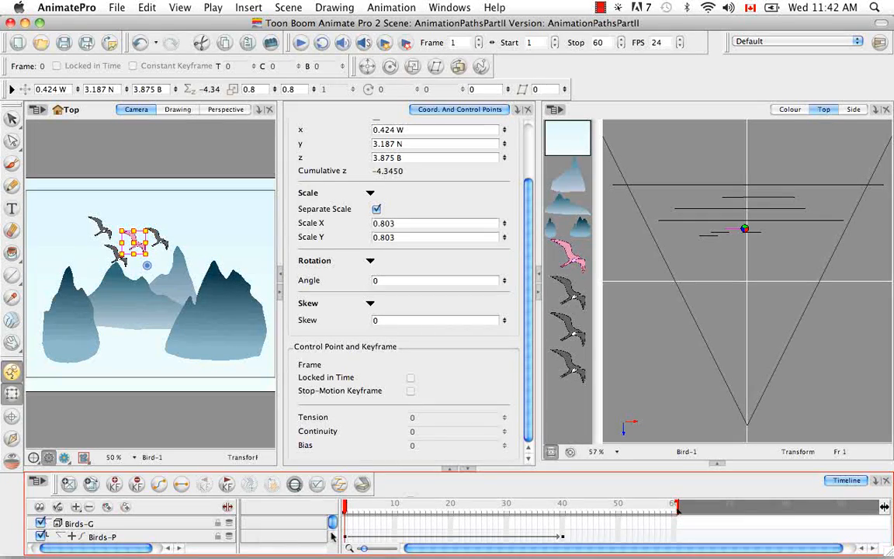
scroll(334, 531, up, 1)
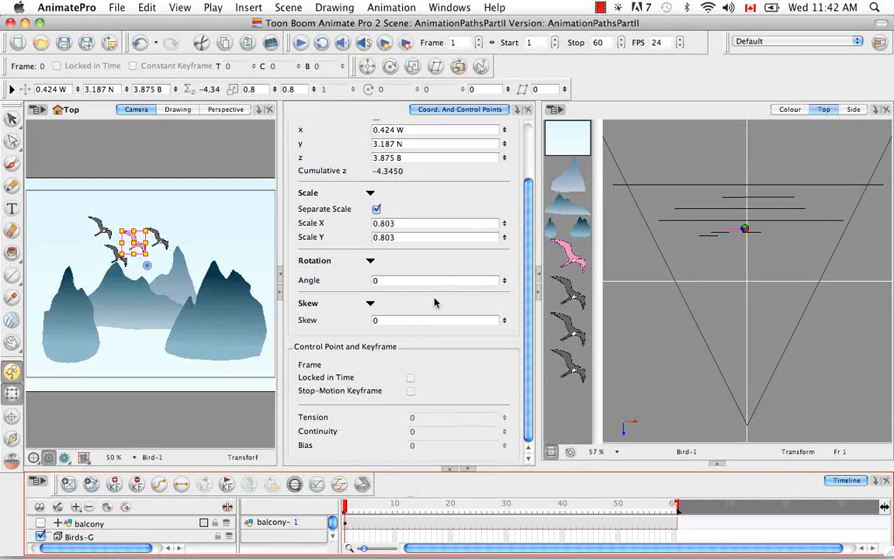
key(super+z)
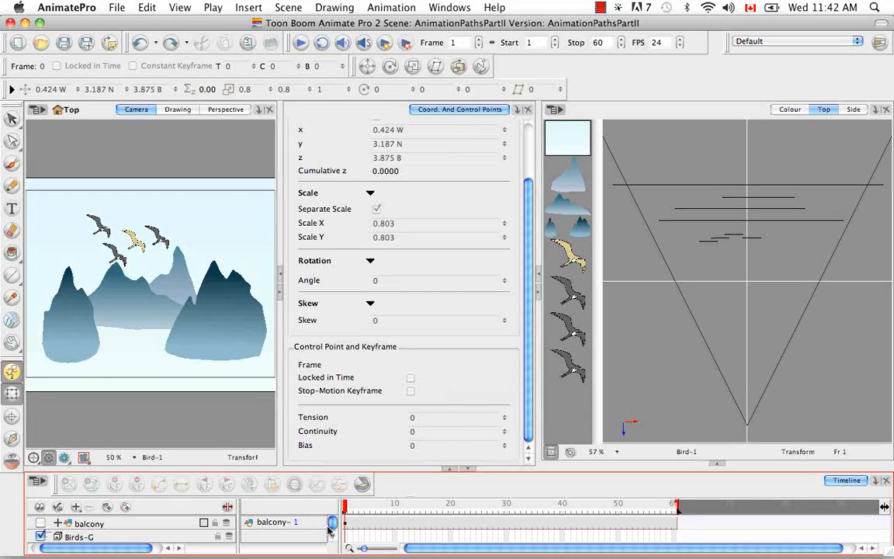
- Select the Birds-P peg, enlarge the Camera view and hide the timeline's parameter values, keeping the playhead at frame 1
scroll(334, 536, up, 1)
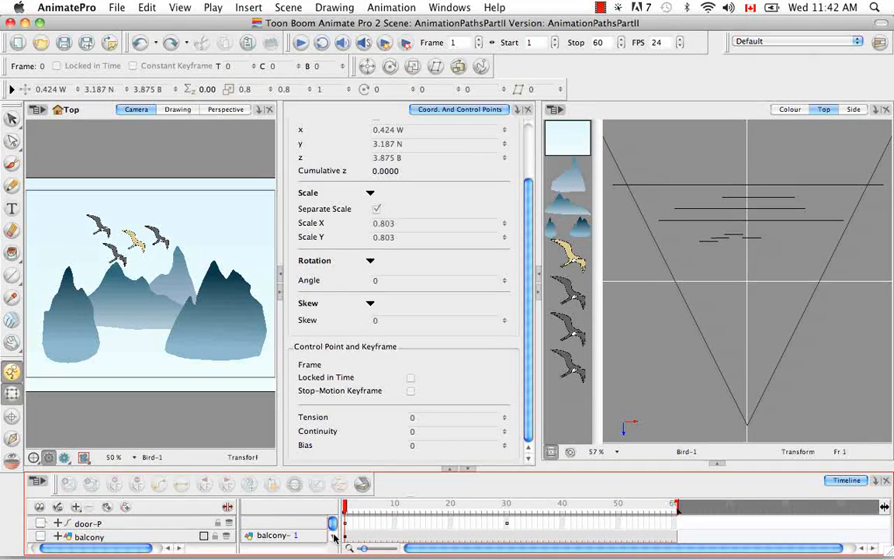
scroll(202, 535, down, 2)
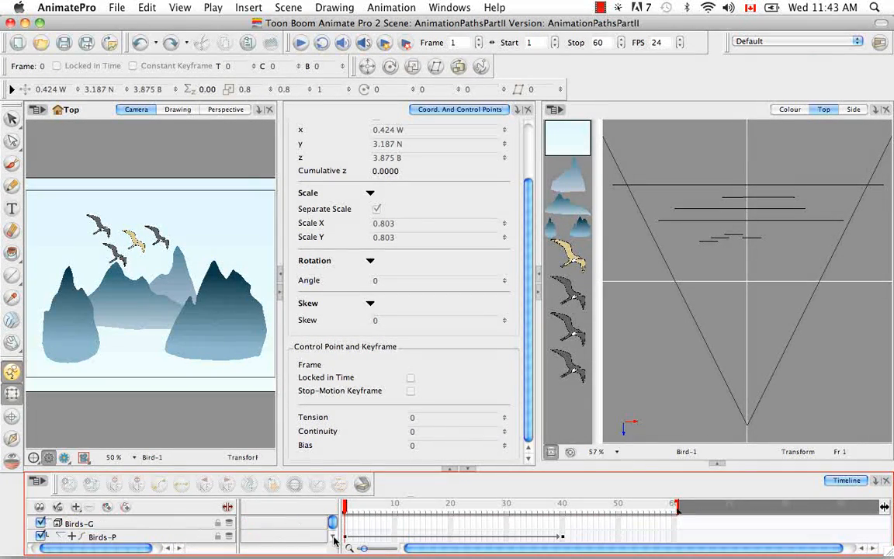
click(185, 538)
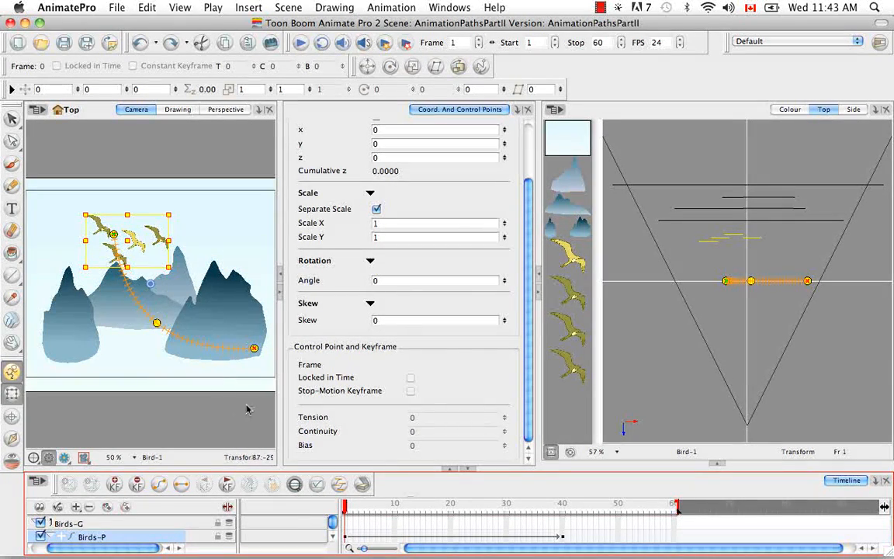
click(280, 295)
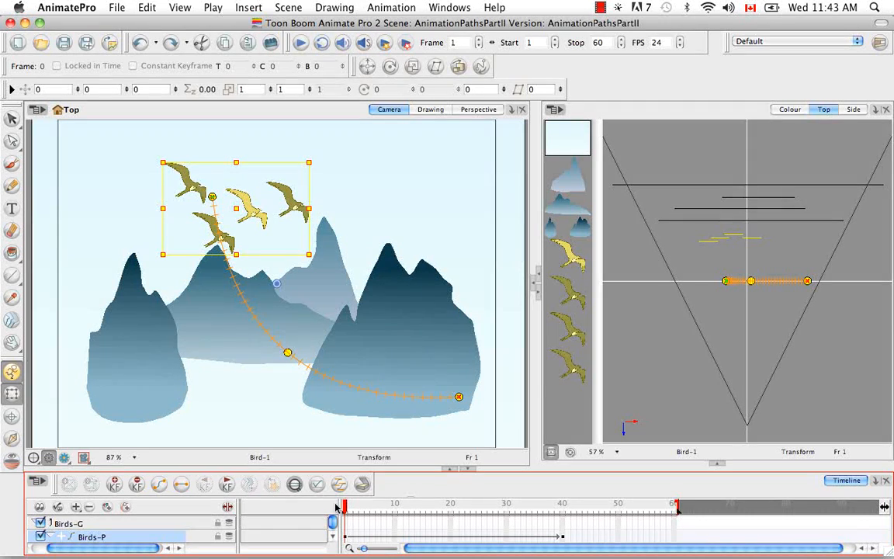
click(227, 506)
mouse_move(243, 508)
mouse_down()
mouse_move(457, 512)
mouse_move(242, 510)
mouse_up()
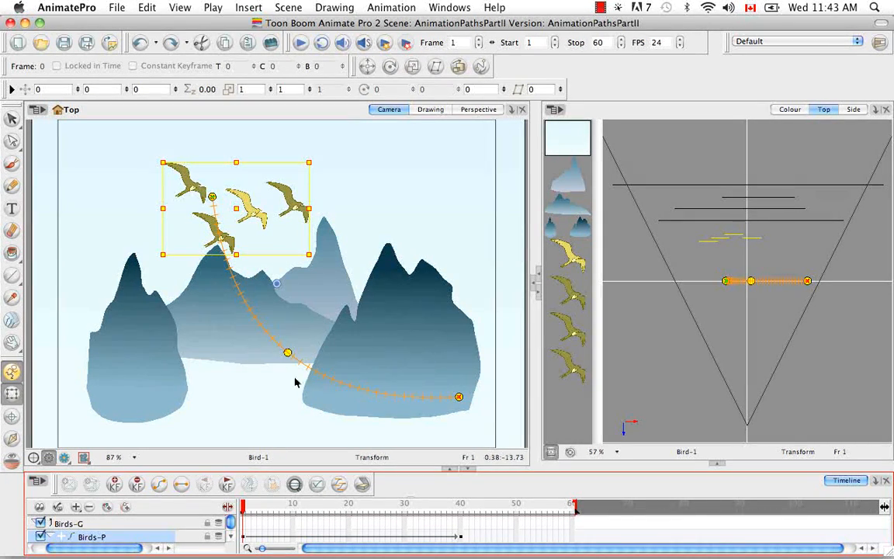
mouse_move(242, 504)
mouse_down()
mouse_move(455, 505)
mouse_move(242, 506)
mouse_up()
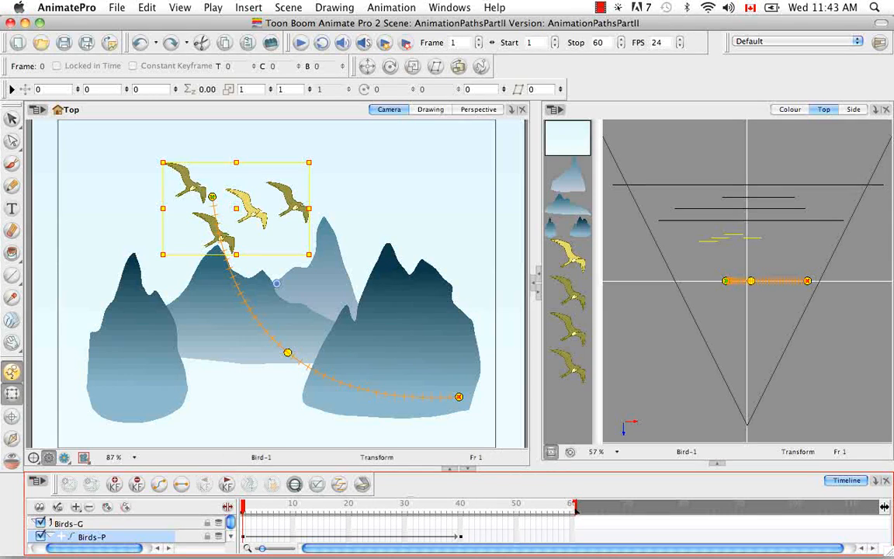
- Shift the Birds-P path left by about 9 fields with Spline Offset, scrub to frame 9 and return to frame 1
click(481, 66)
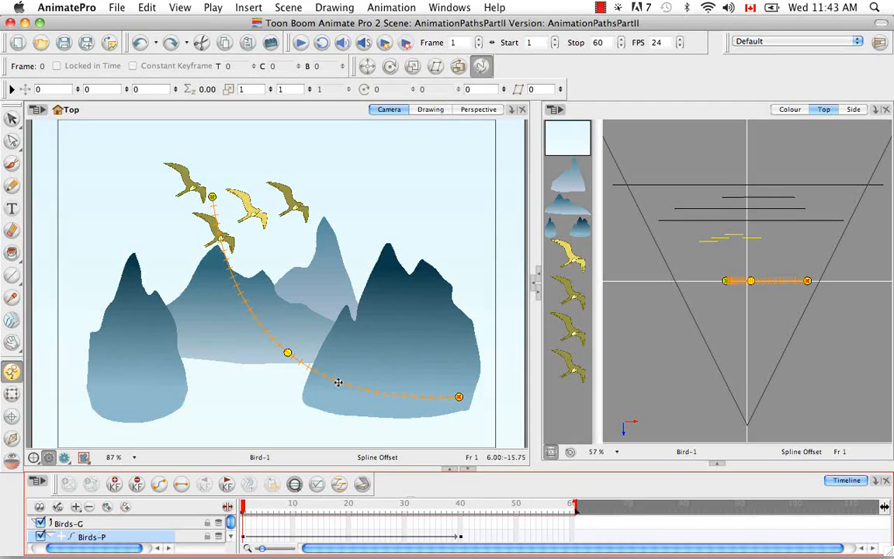
drag(338, 382, 231, 382)
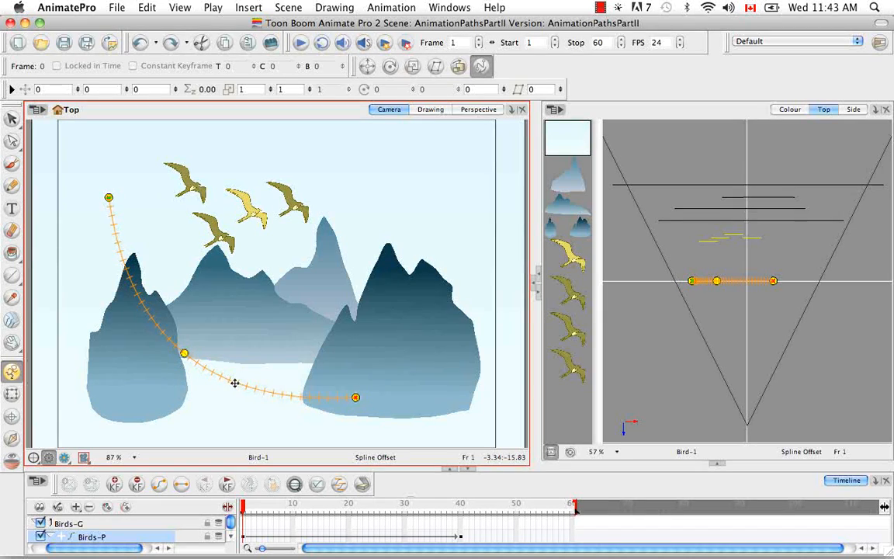
drag(243, 524, 287, 506)
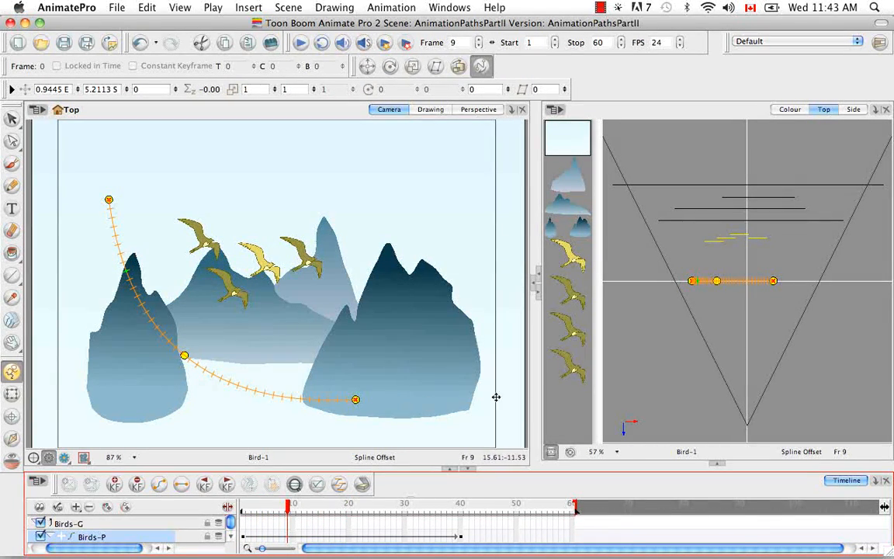
drag(288, 506, 242, 513)
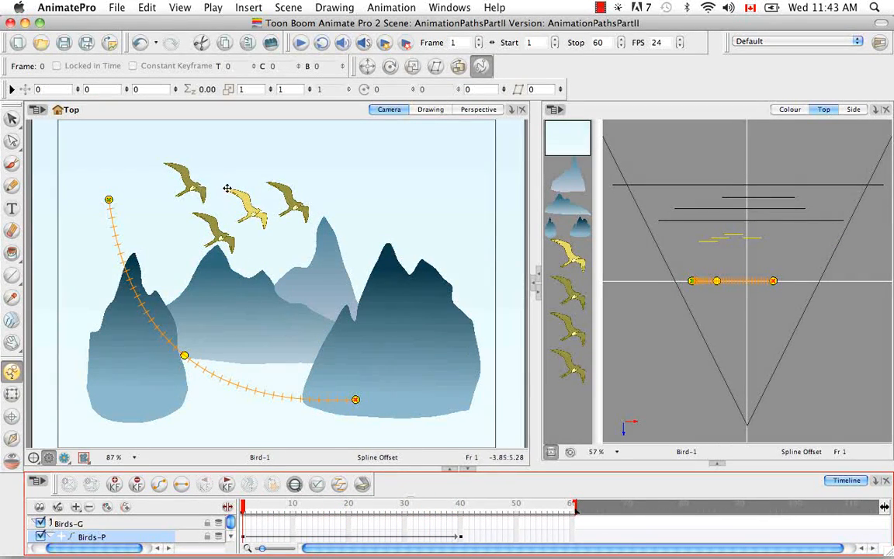